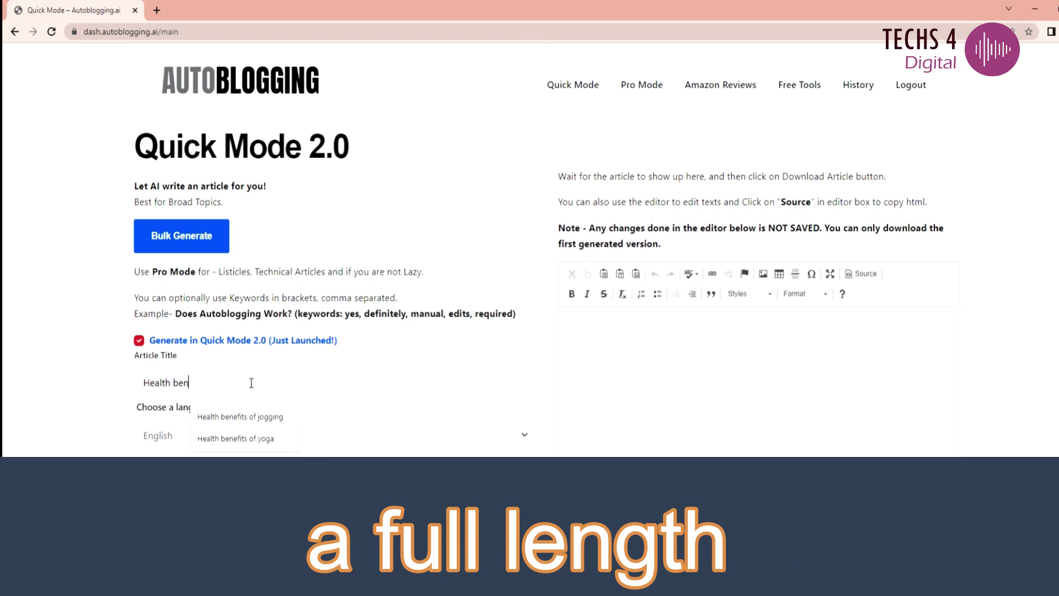
Step: Type 'benefits of jogging' into the Article Title field to complete the title
text(nefits )
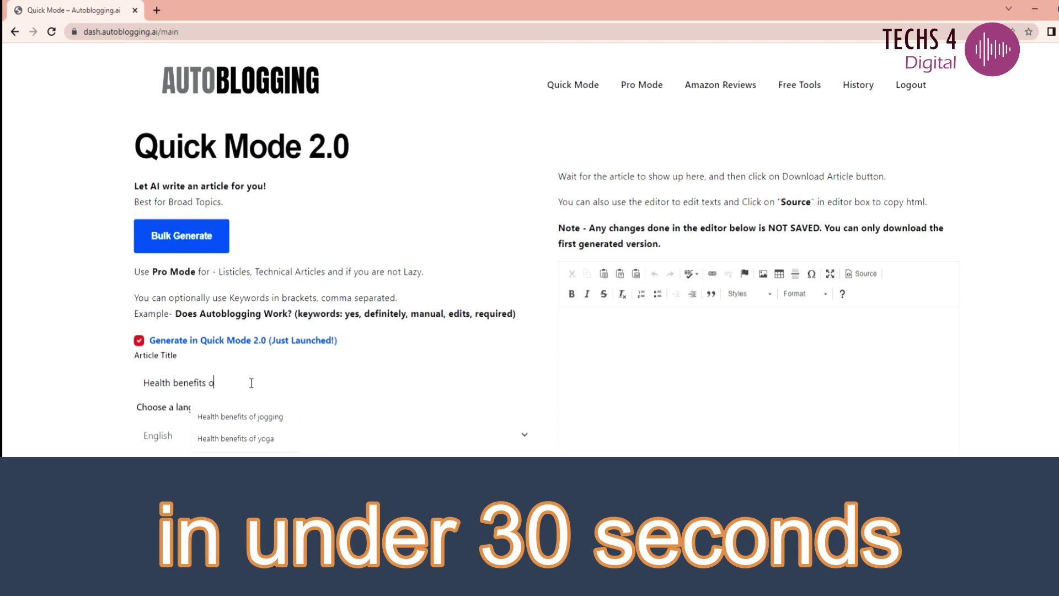
text(of joggi)
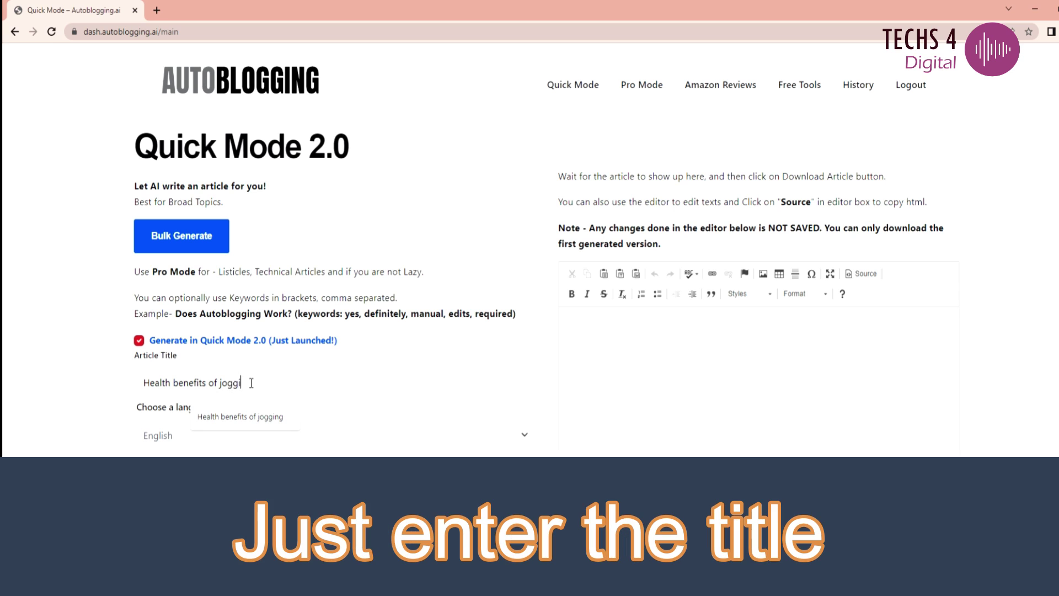
text(ng)
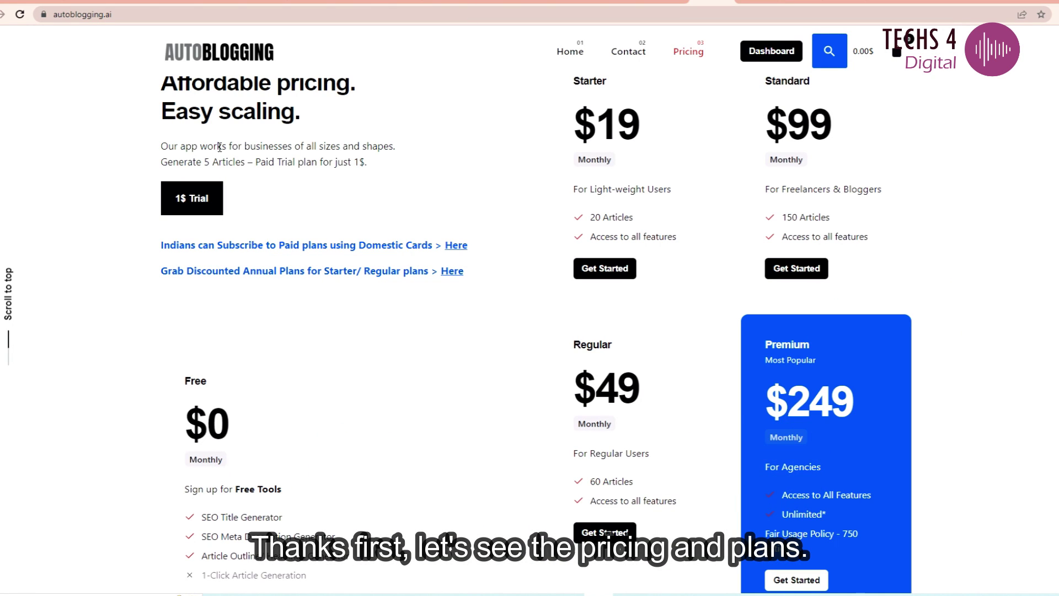
Step: Scroll up and down through the pricing plans and FAQ section
scroll(323, 146, up, 3)
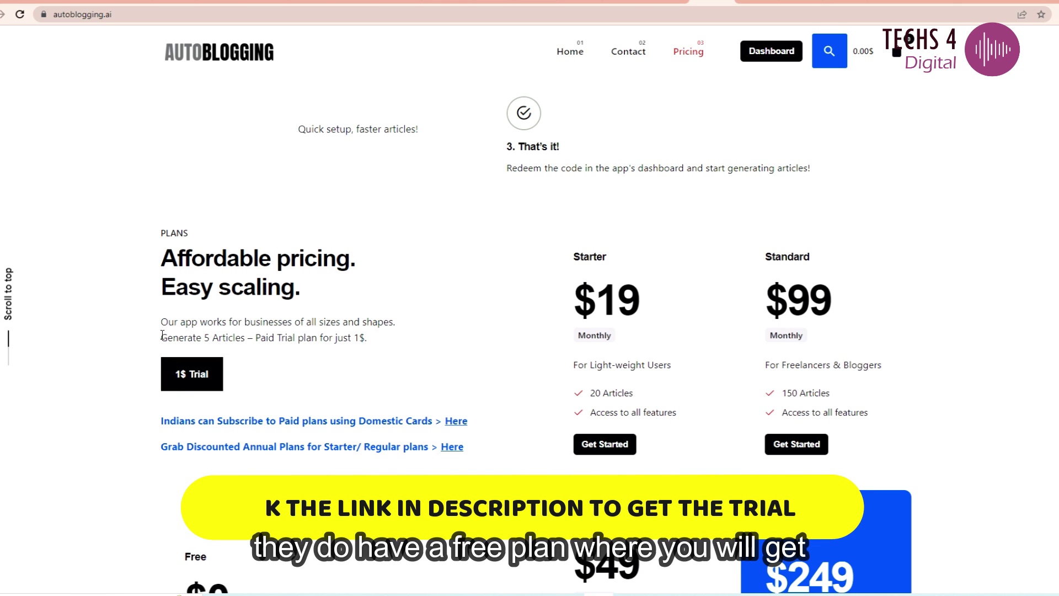
scroll(296, 360, down, 4)
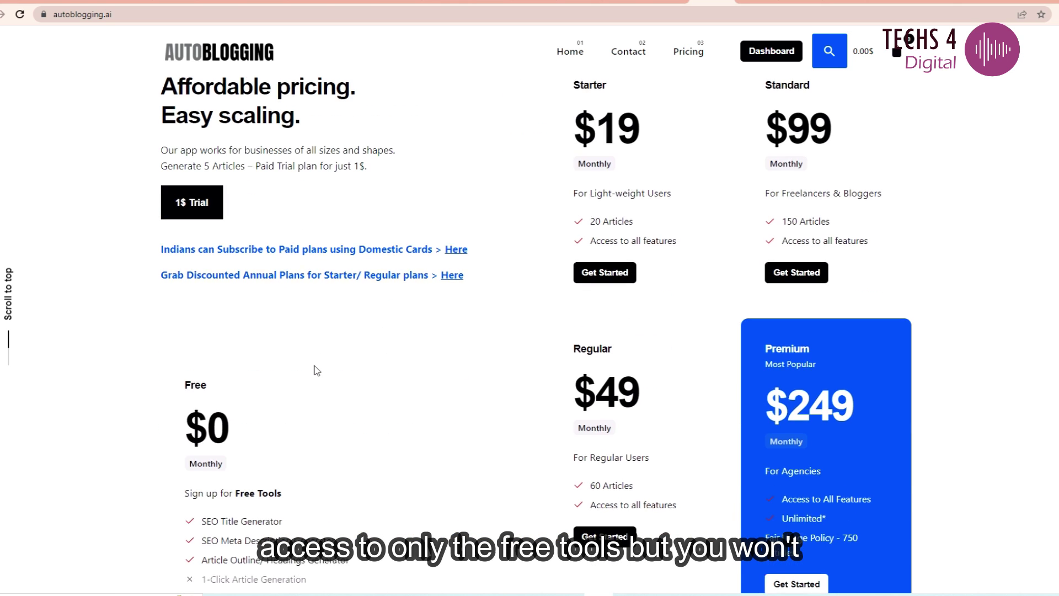
scroll(314, 371, down, 3)
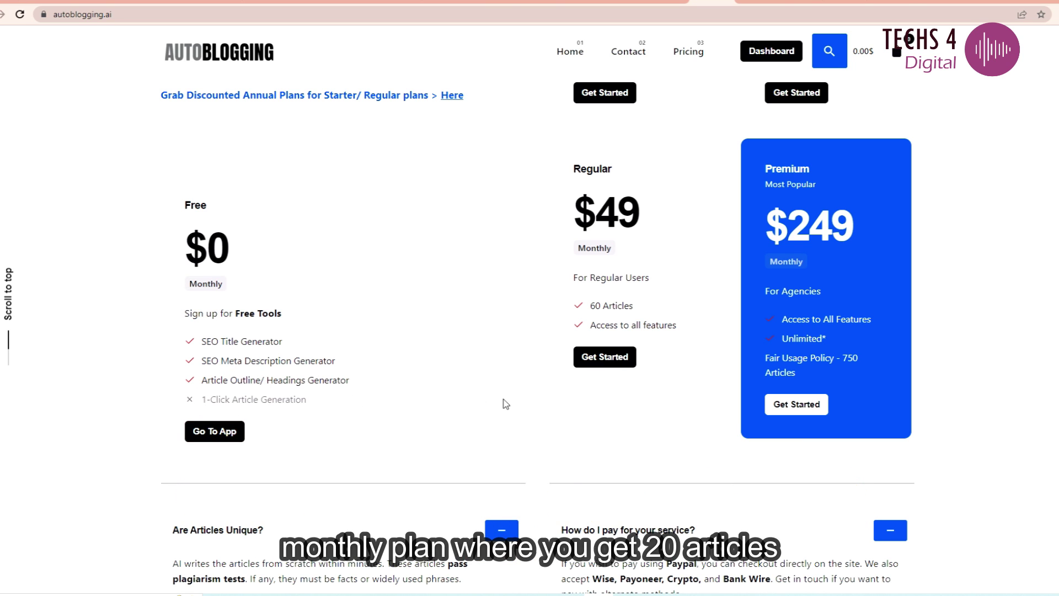
scroll(538, 337, up, 4)
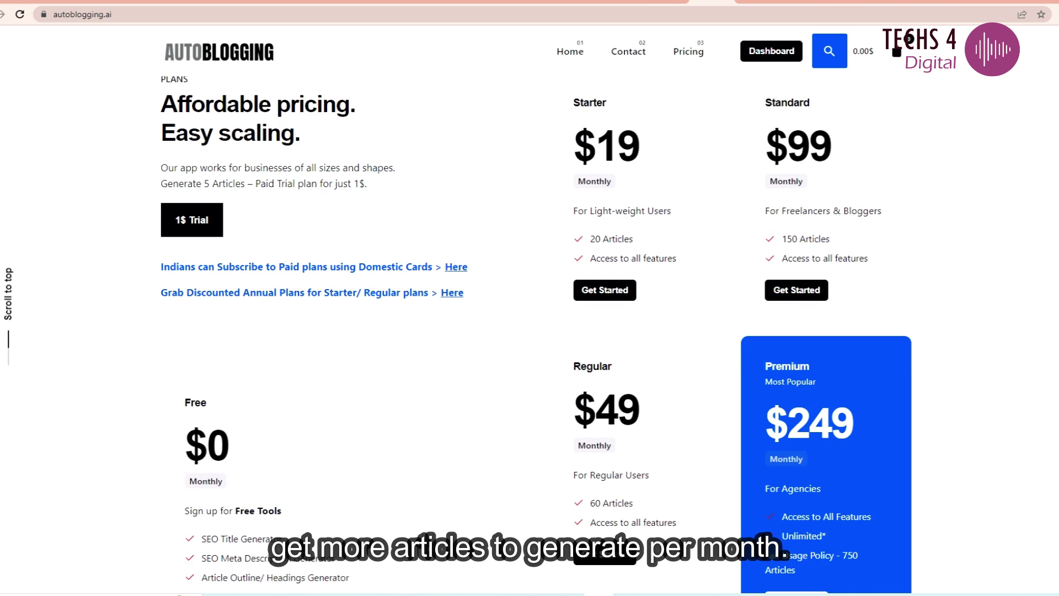
scroll(530, 331, down, 3)
scroll(530, 331, down, 3)
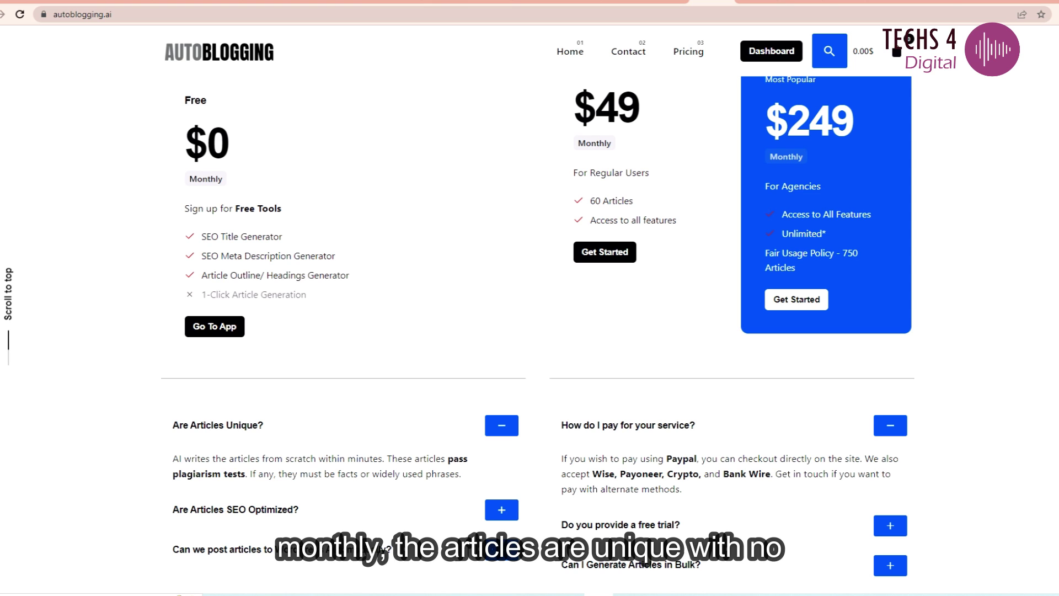
scroll(538, 327, down, 1)
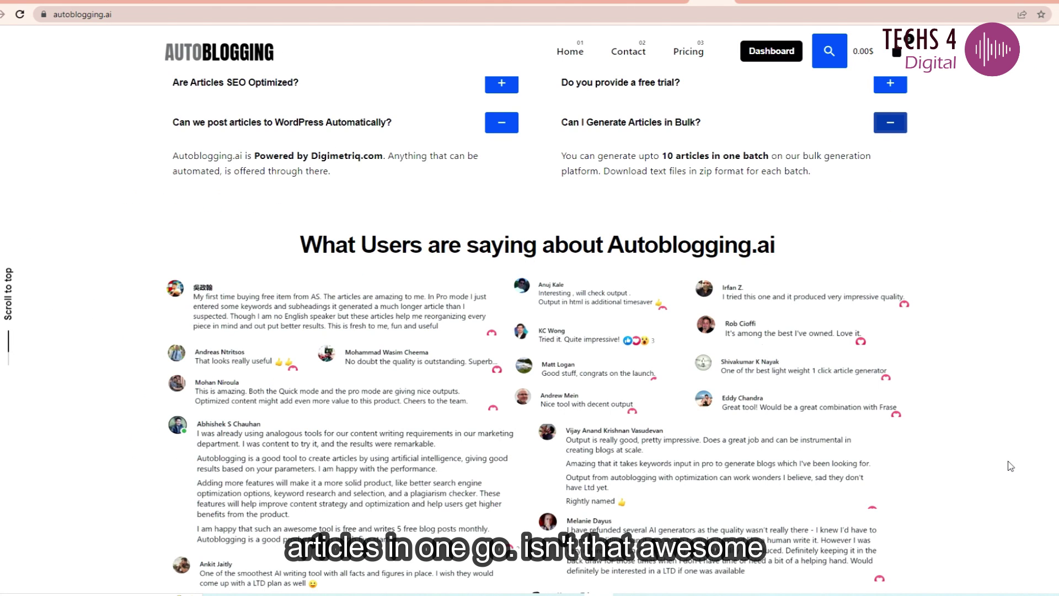
scroll(1011, 464, down, 3)
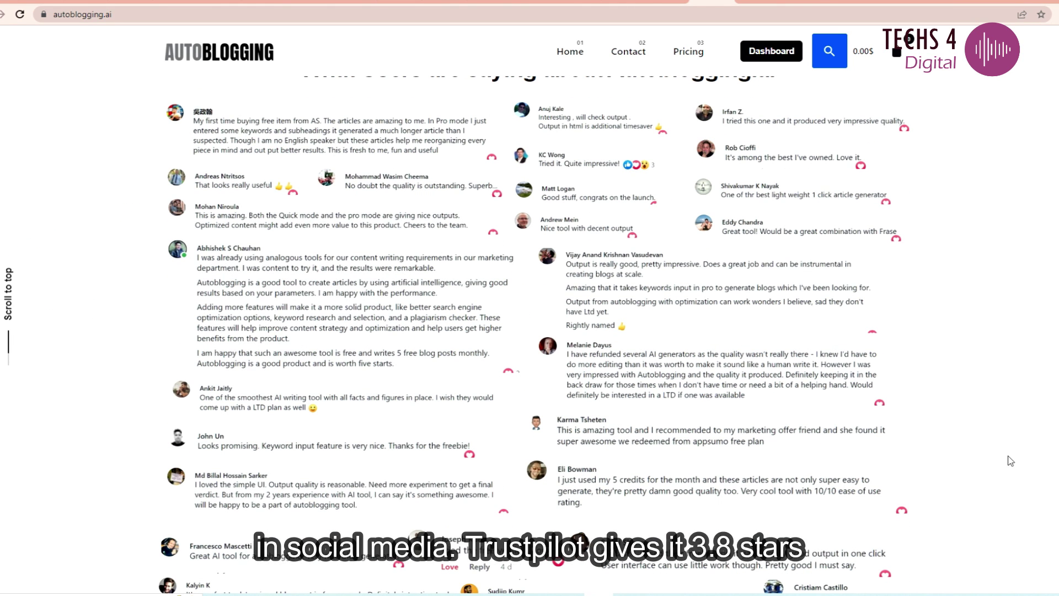
scroll(1011, 461, down, 3)
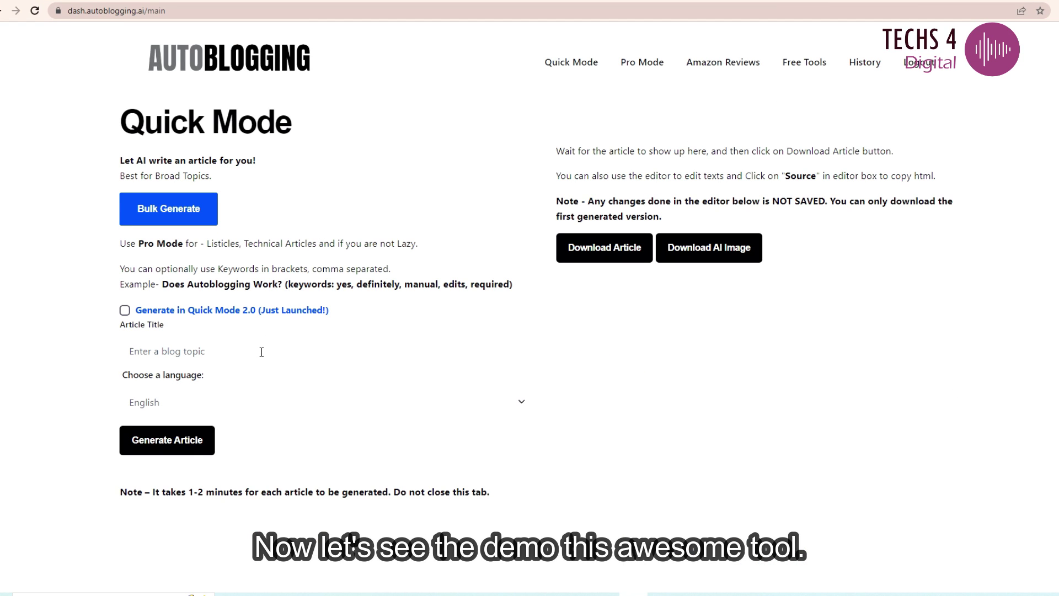
Step: Clear the old 'One click AI article generator' title from the Article Title field
click(261, 352)
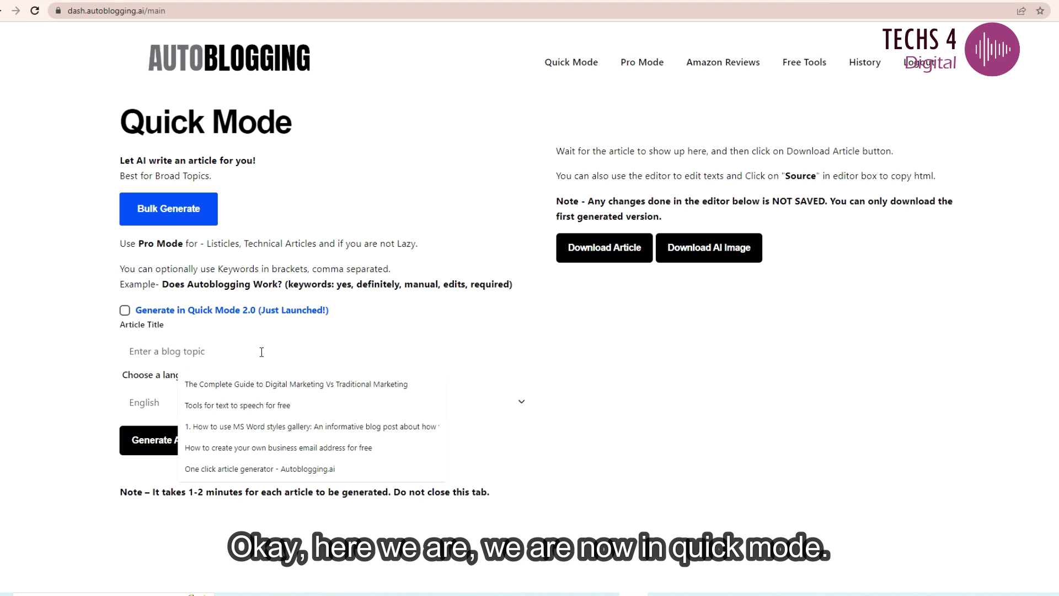
click(648, 348)
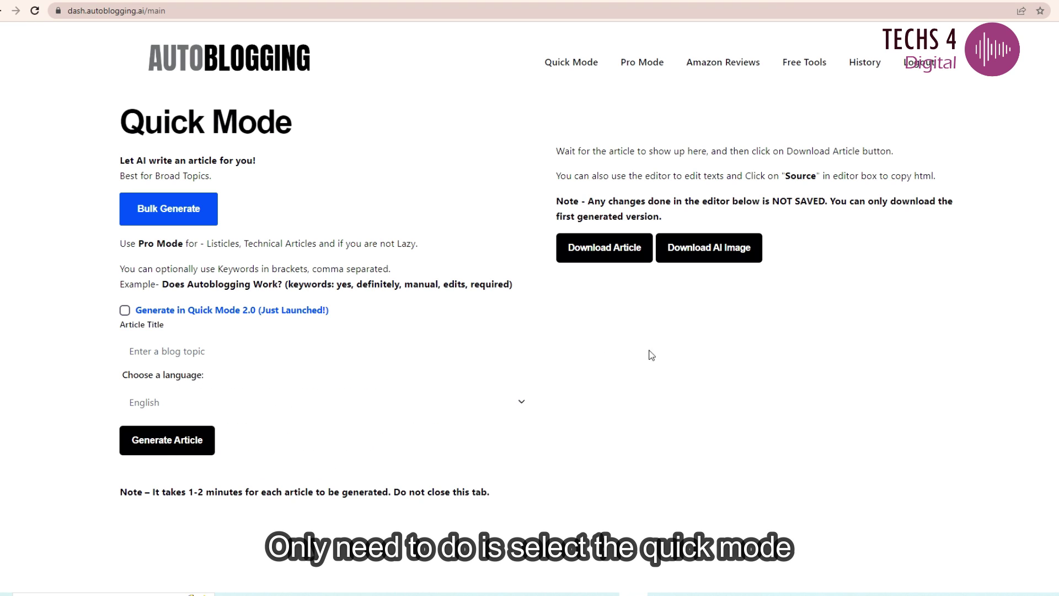
click(508, 348)
text(One click AI article generator)
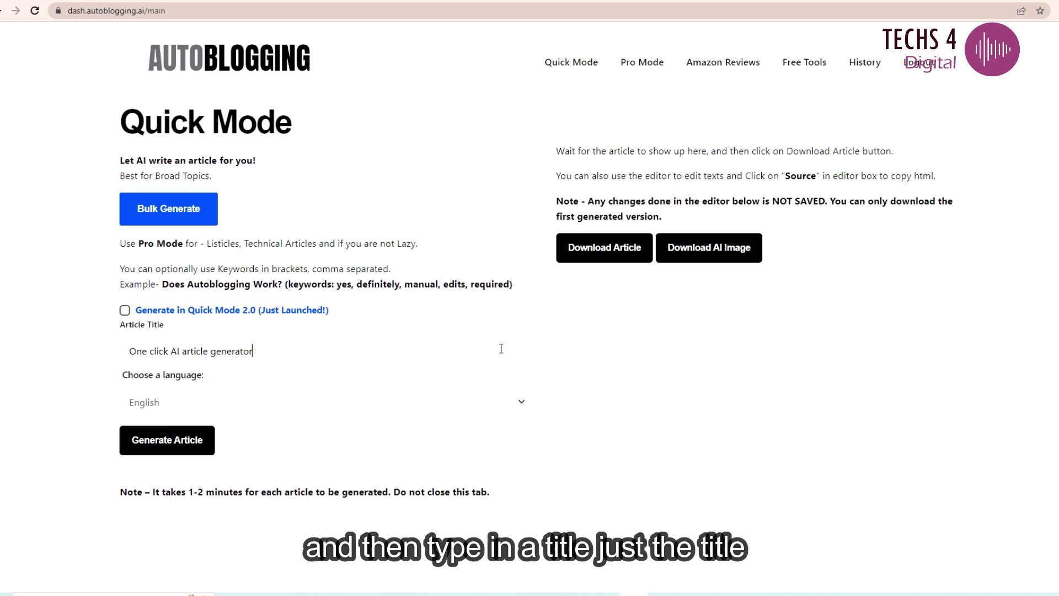
triple_click(361, 353)
key(BackSpace)
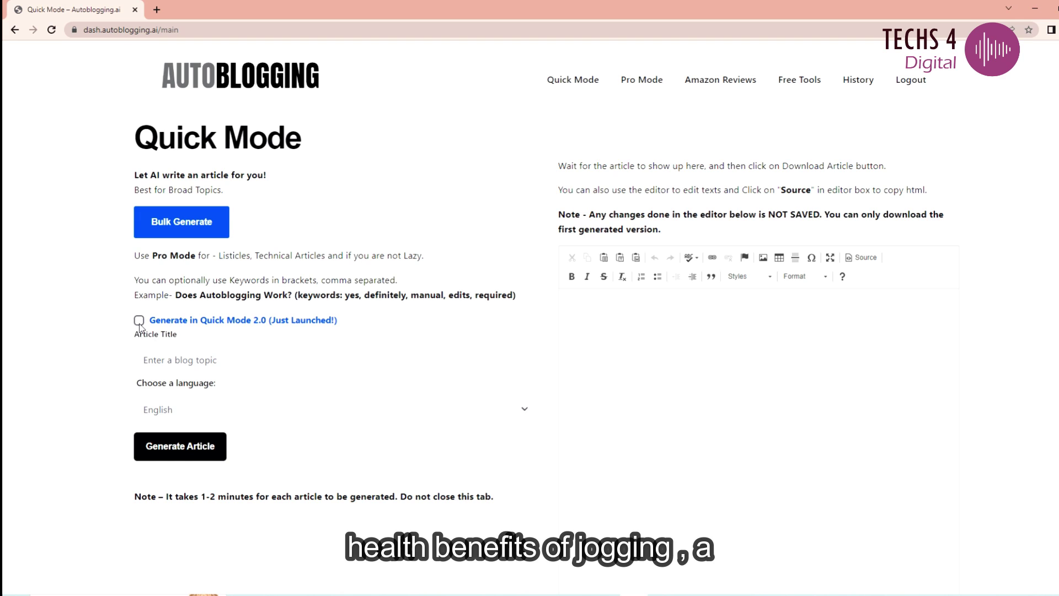
Step: Enable Quick Mode 2.0 and enter 'Health benefits of jogging' as the article title
click(140, 324)
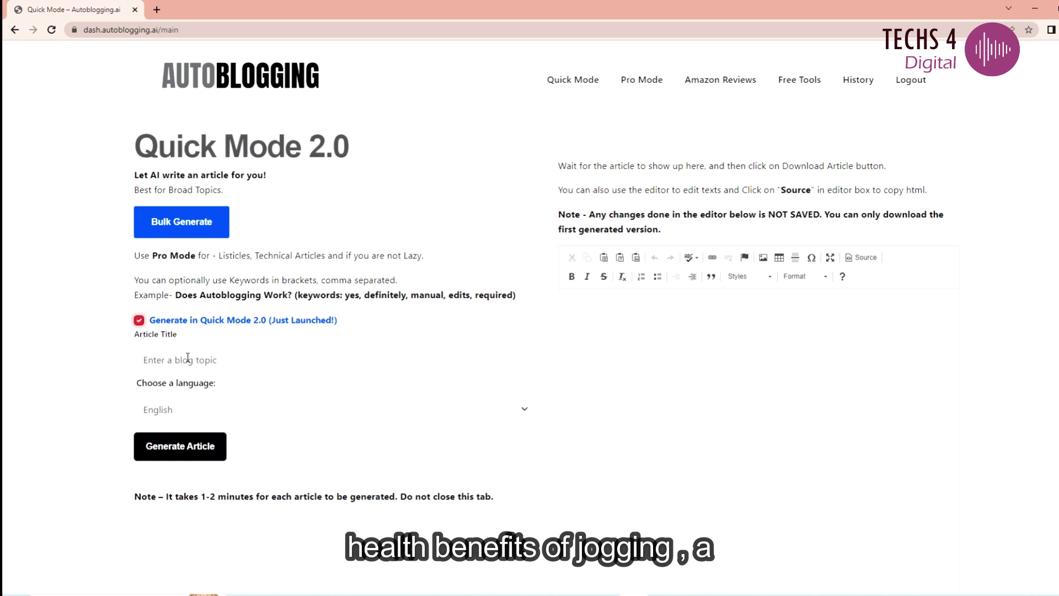
click(251, 360)
text(Health be)
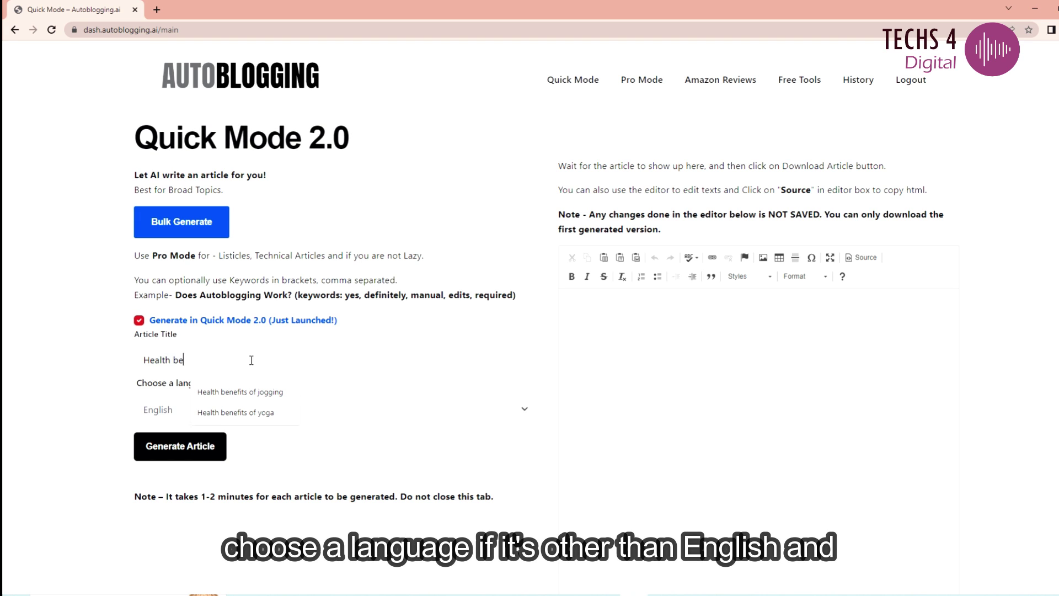
text(nefits )
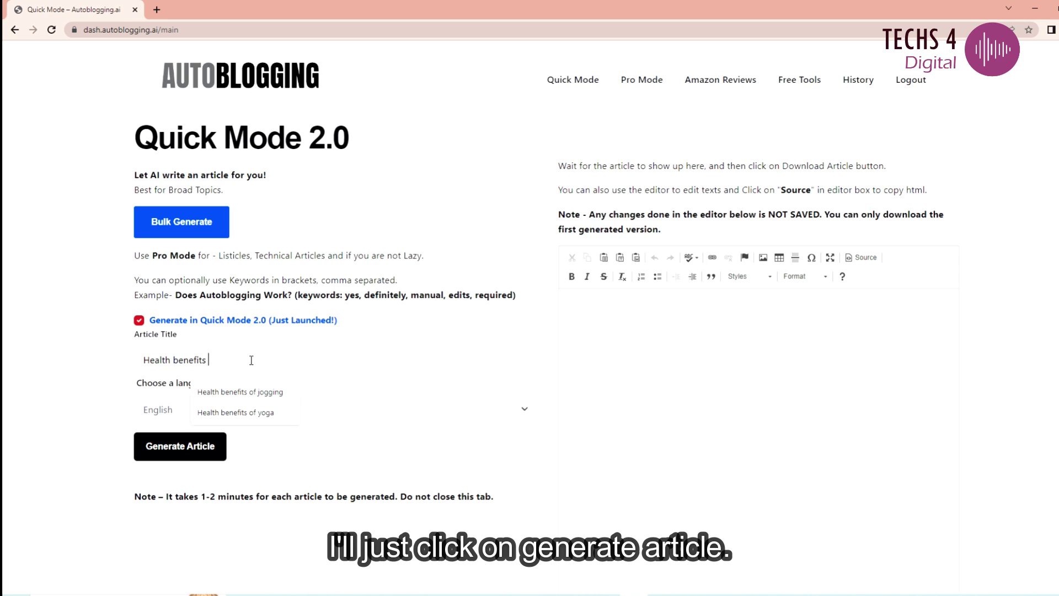
text(of jogg)
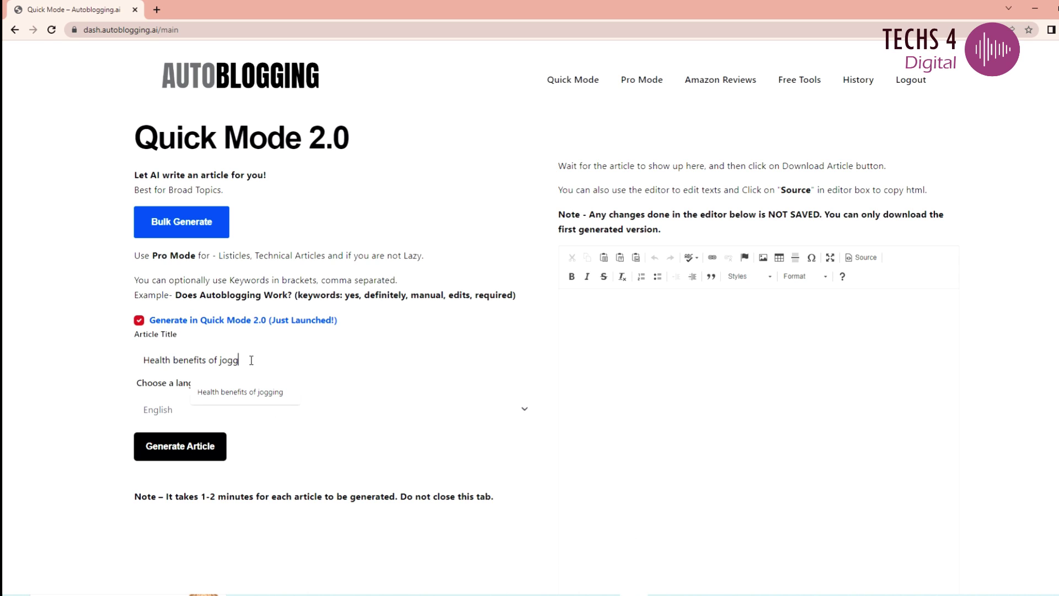
text(ing)
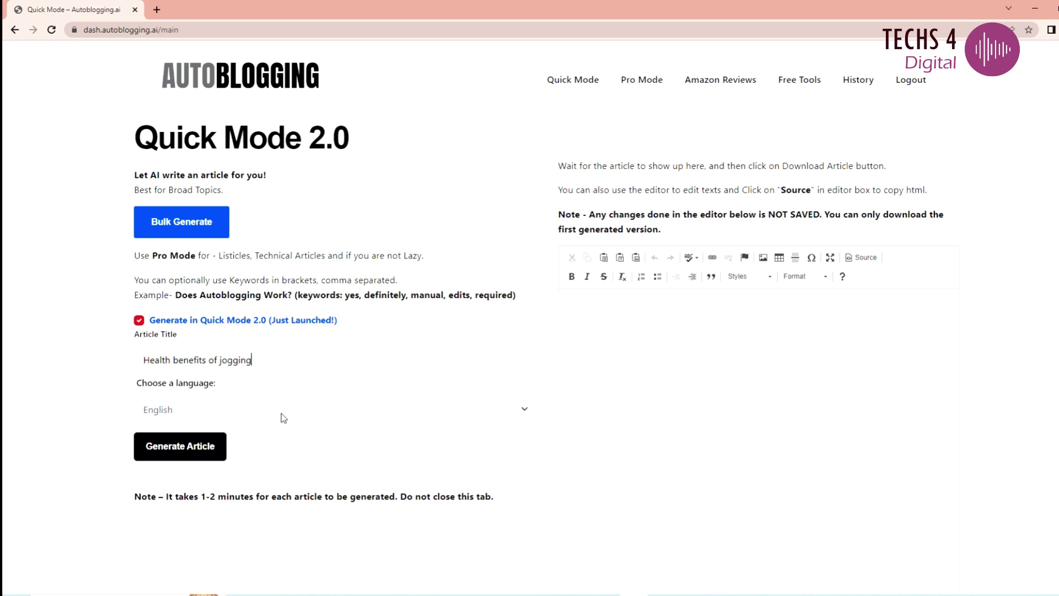
Step: Generate the 'Health benefits of jogging' article and scroll down to the finished result
click(211, 455)
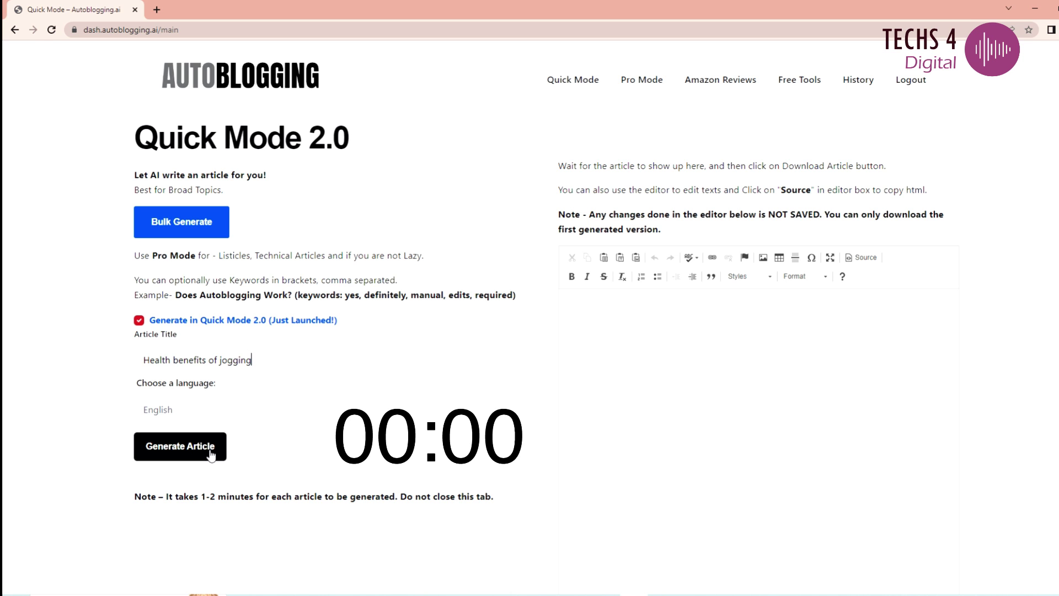
click(210, 454)
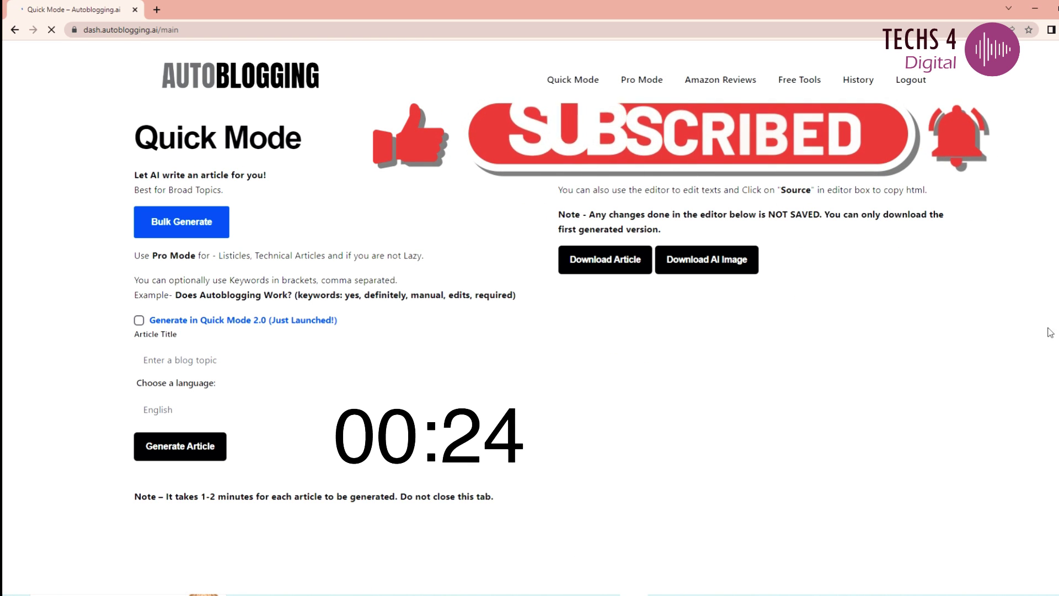
scroll(1050, 333, down, 1)
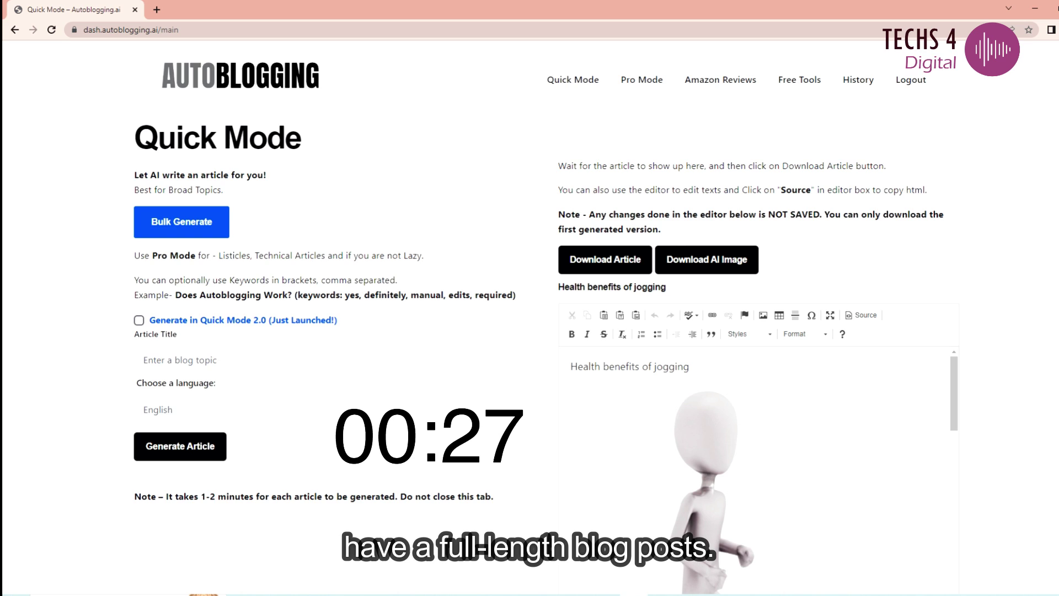
Step: Scroll the editor to review the article's image and Introduction section
scroll(951, 241, down, 3)
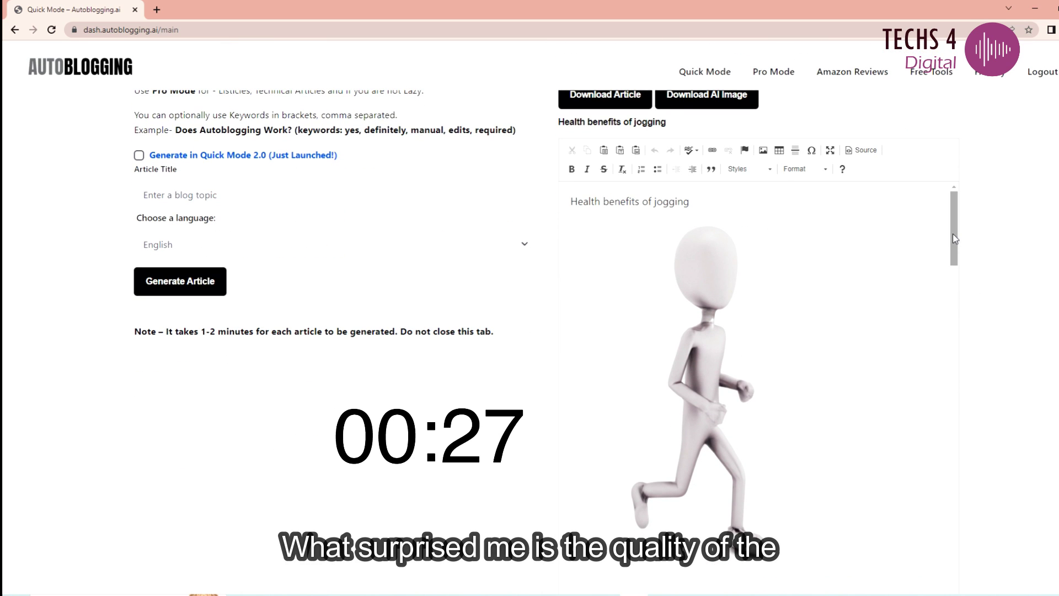
scroll(956, 229, down, 1)
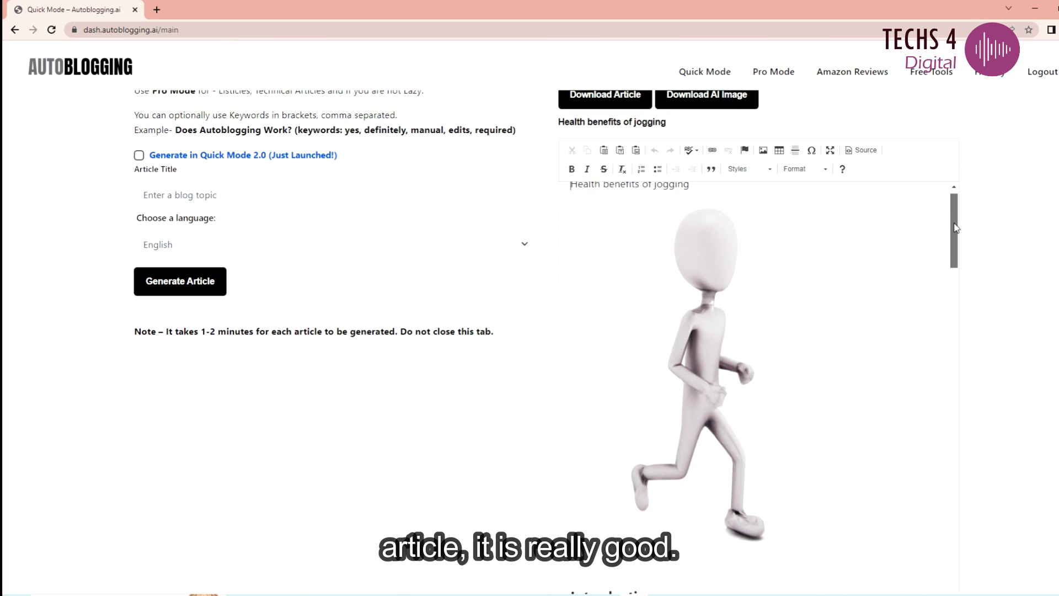
drag(956, 237, 962, 77)
Step: Confirm the 2088-word count, close the summary, and bring up ProWritingAid's additional checks
scroll(874, 177, down, 3)
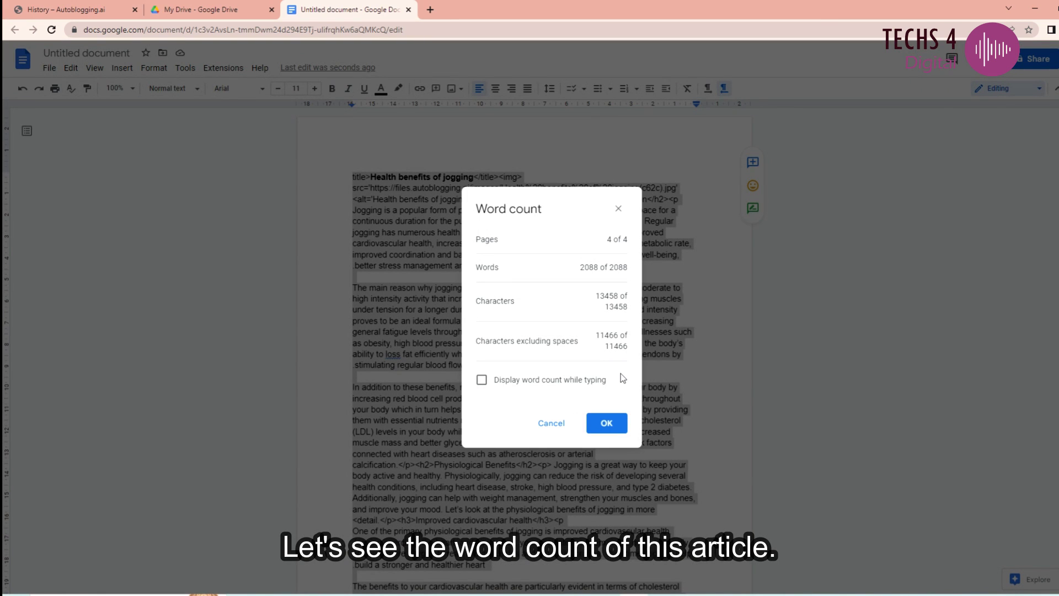
drag(629, 267, 606, 261)
click(546, 273)
click(619, 210)
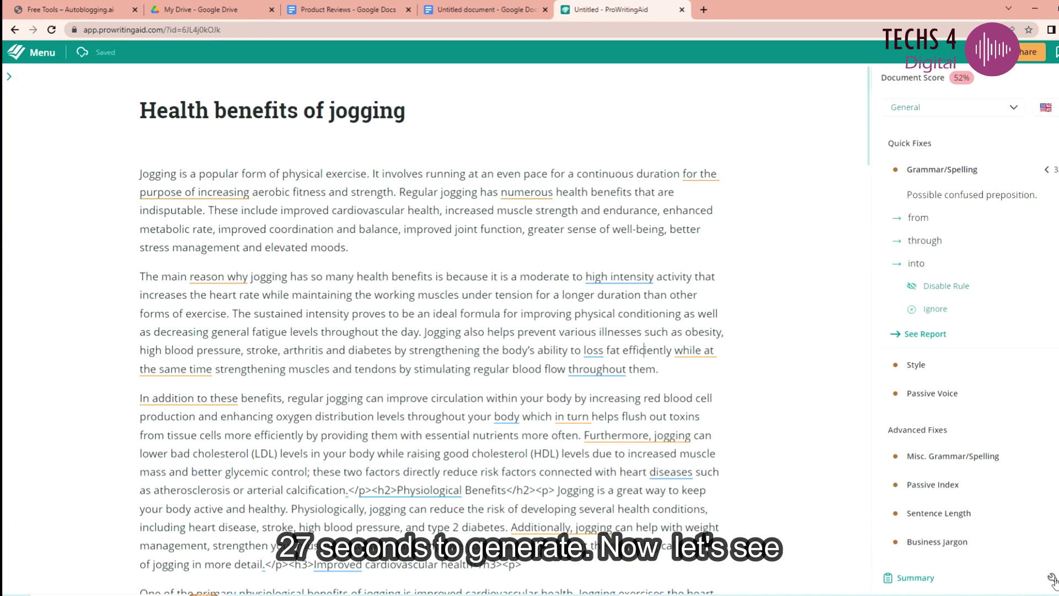
click(1051, 579)
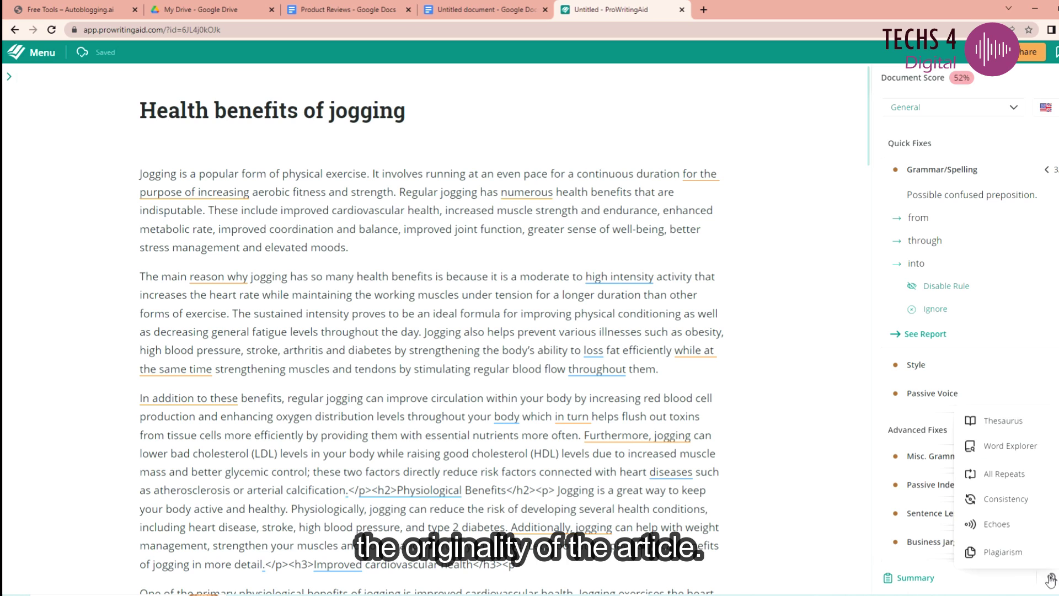
Step: Start ProWritingAid's Plagiarism check on the jogging article
click(1018, 561)
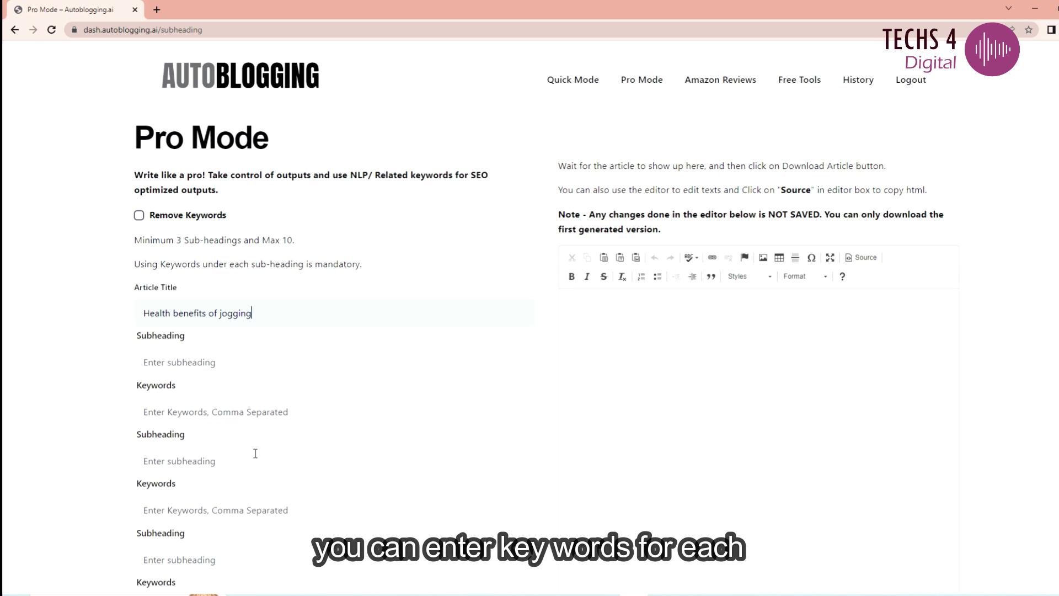
Step: Add a third subheading-and-keywords pair to the Pro Mode form
scroll(254, 457, down, 3)
click(489, 515)
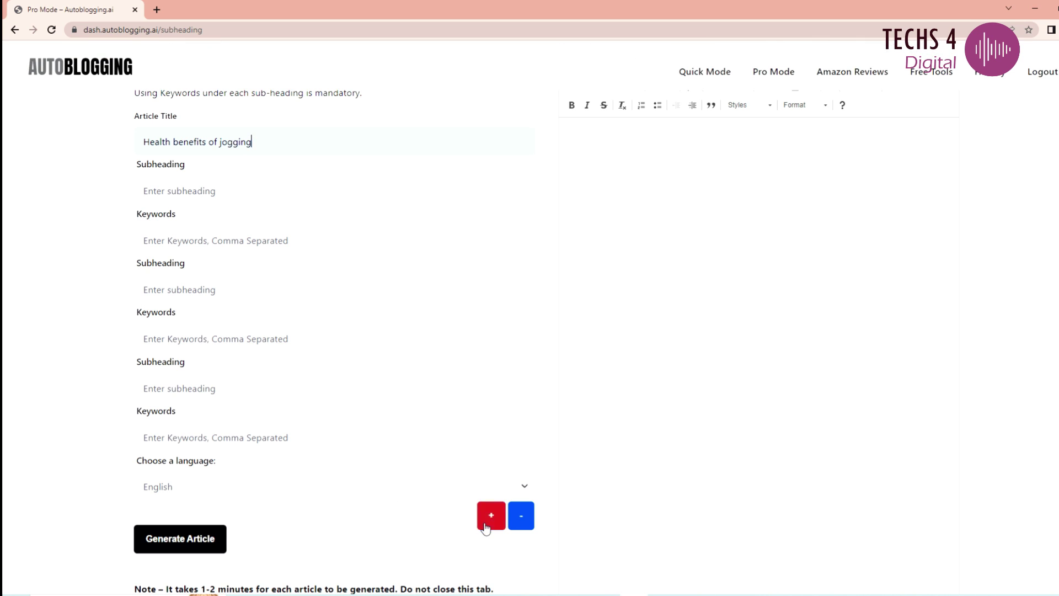
scroll(442, 502, down, 3)
scroll(441, 502, up, 7)
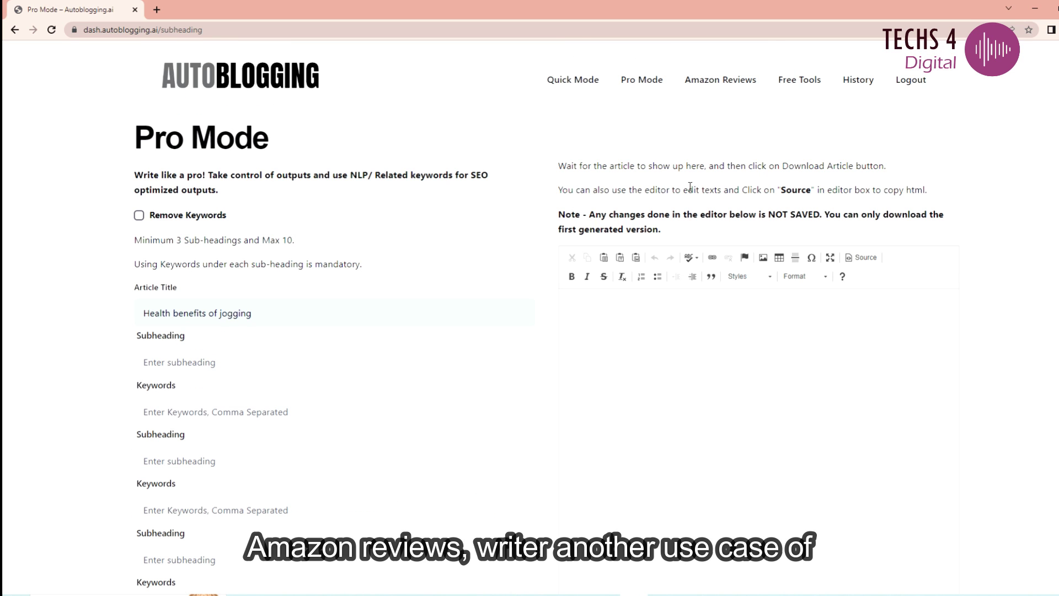
Step: Open the Amazon Reviews Writer and fill Product URL with the saved Filmora lifetime licence link
click(729, 84)
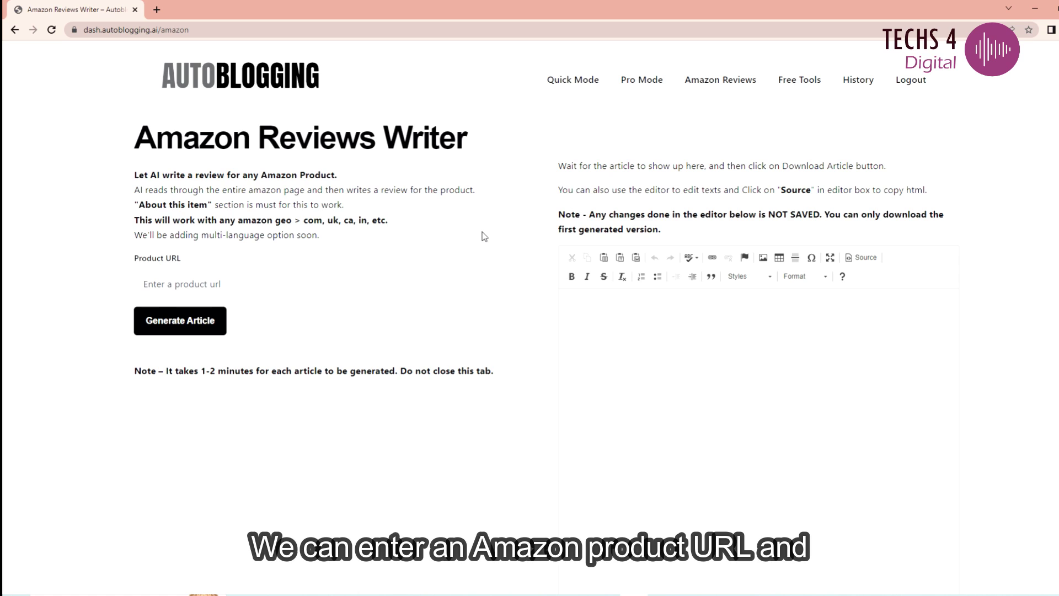
click(296, 276)
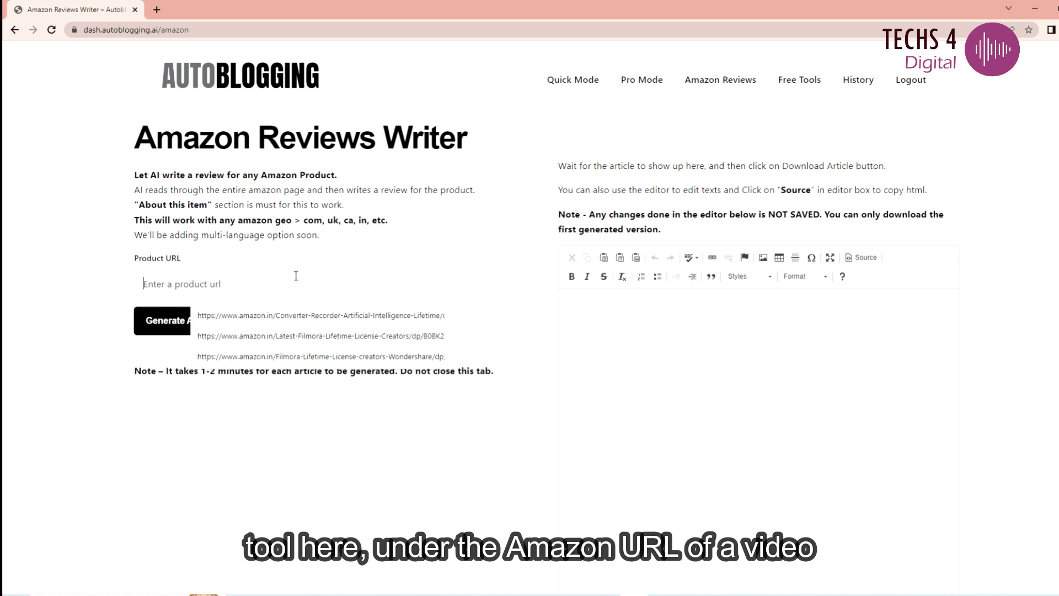
click(304, 338)
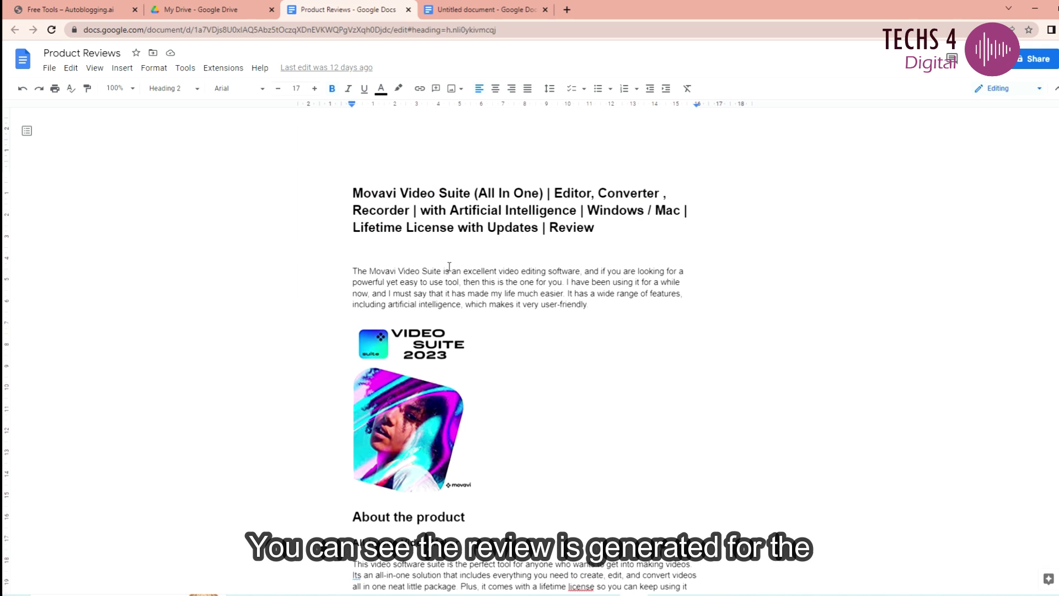
Step: Read through the Movavi Video Suite review in Product Reviews, then close the document
scroll(501, 312, down, 6)
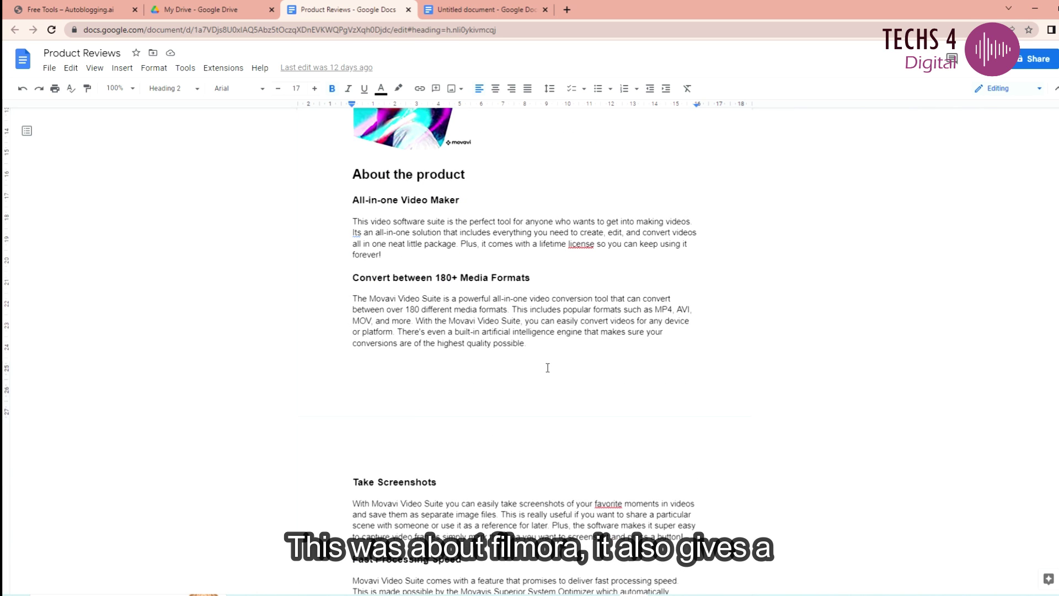
scroll(548, 368, down, 2)
scroll(548, 368, down, 4)
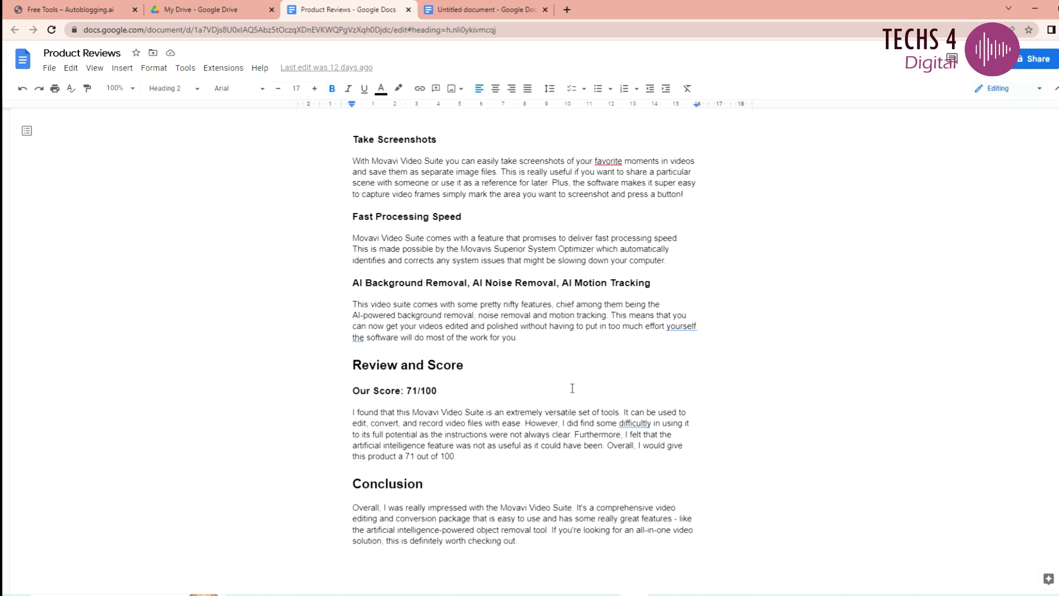
key(ctrl+w)
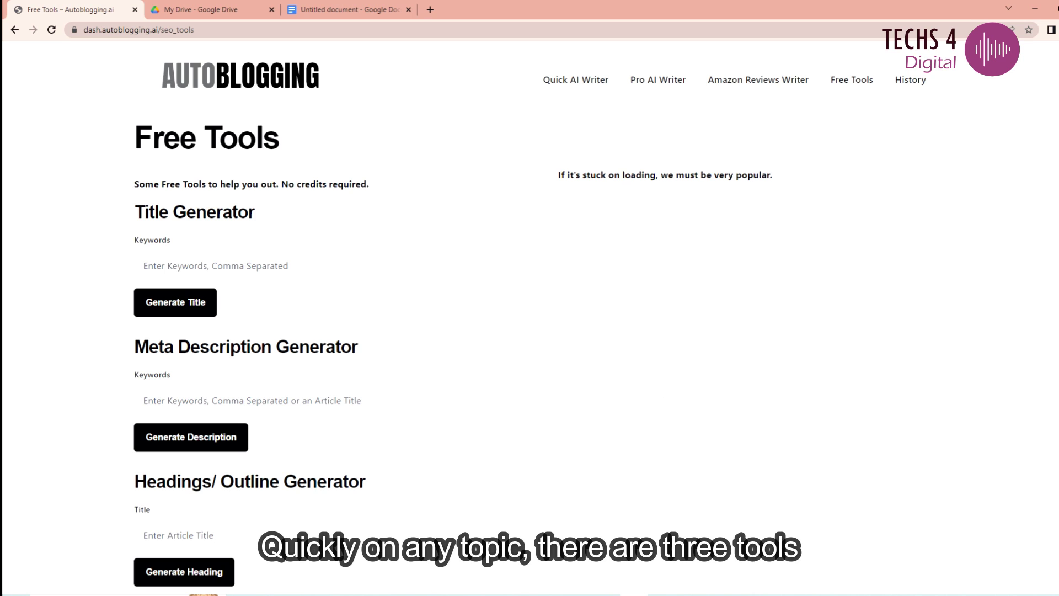
Step: Generate an article title from the keywords 'Health benefits of jogging'
scroll(529, 315, down, 1)
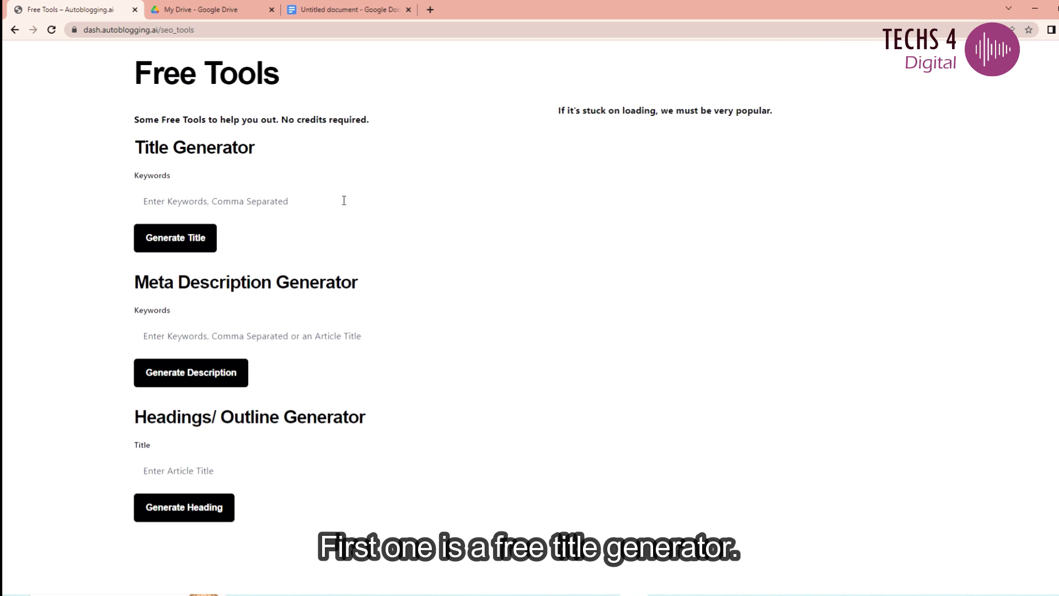
click(231, 205)
text(benefits of joggin)
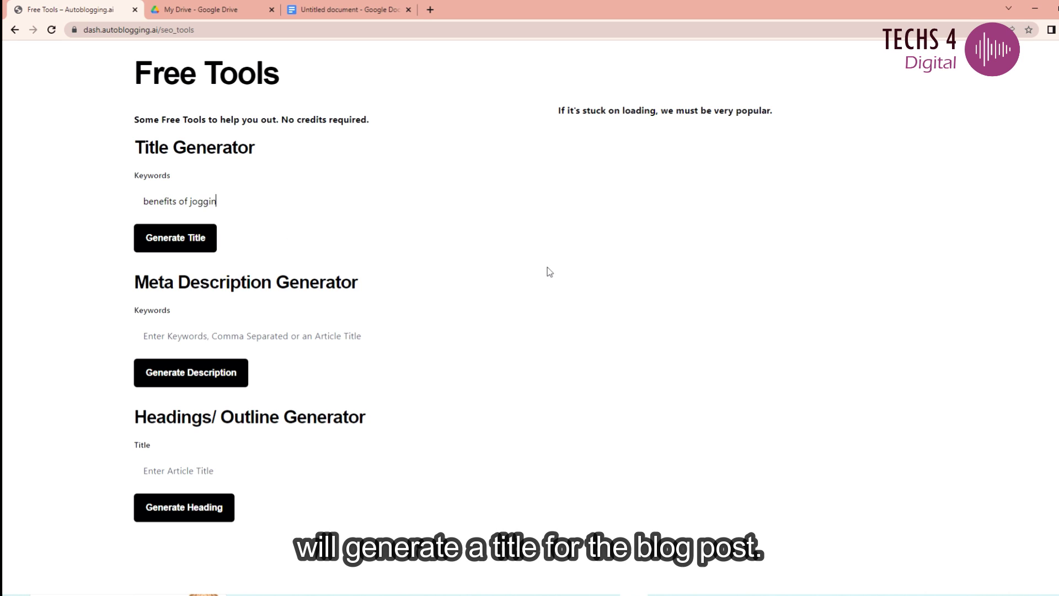
text(g)
click(147, 201)
text(Health)
key(Return)
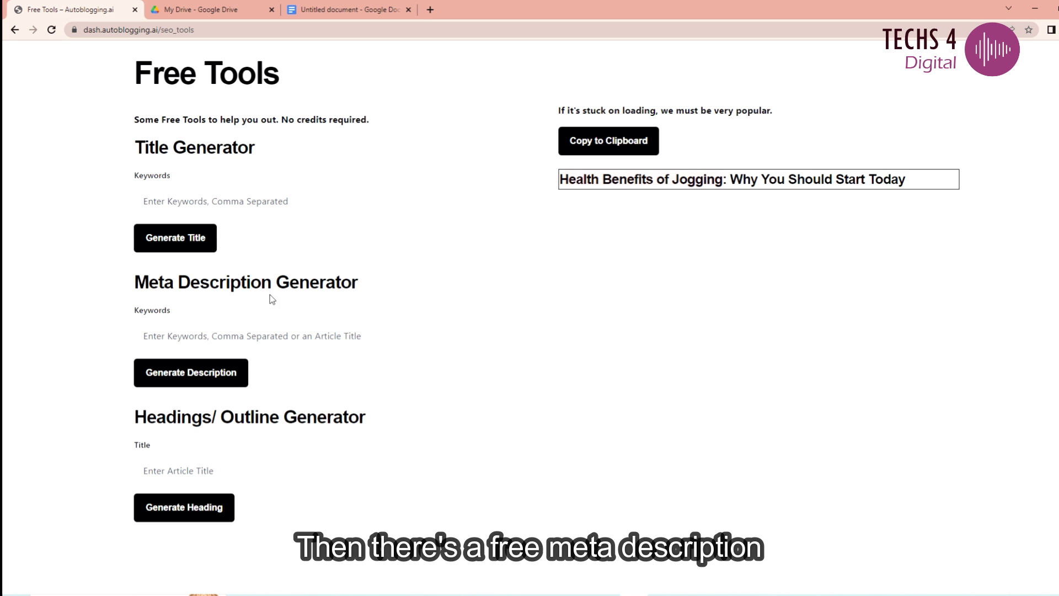
Step: Generate a meta description for 'Health Benefits of Jogging'
click(261, 340)
text(Health Benefits of Jogging)
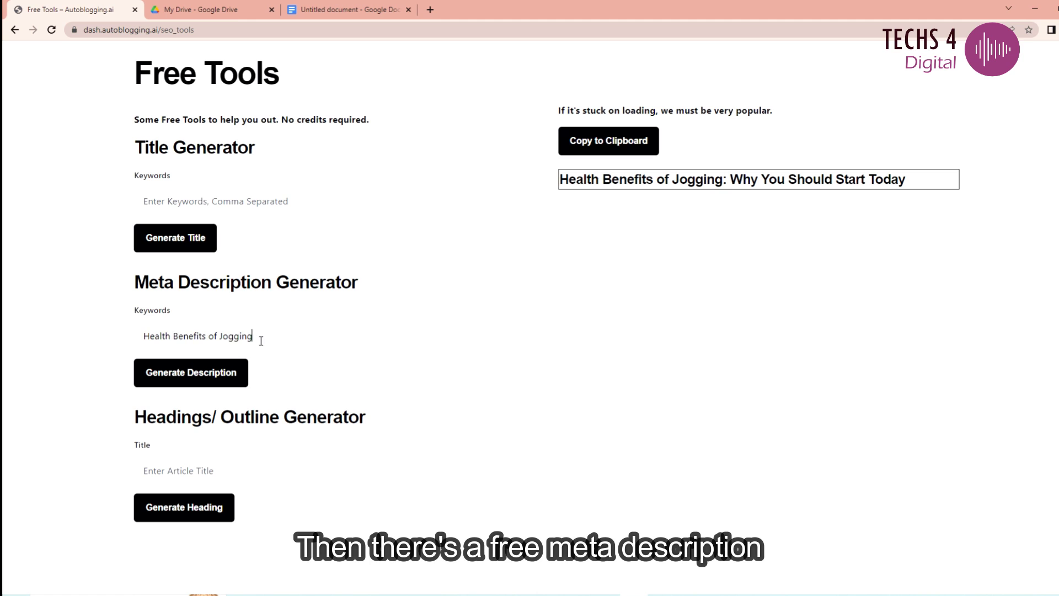
click(218, 378)
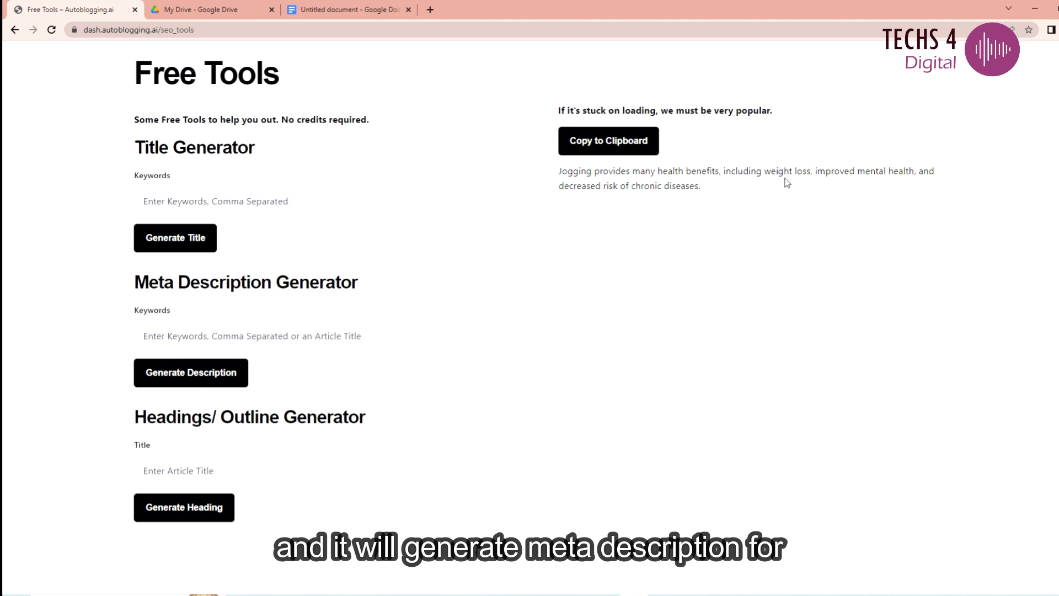
Step: Generate a headings outline for the title 'Health Benefits of Jogging'
click(197, 470)
text(Health Benefits of Jogging)
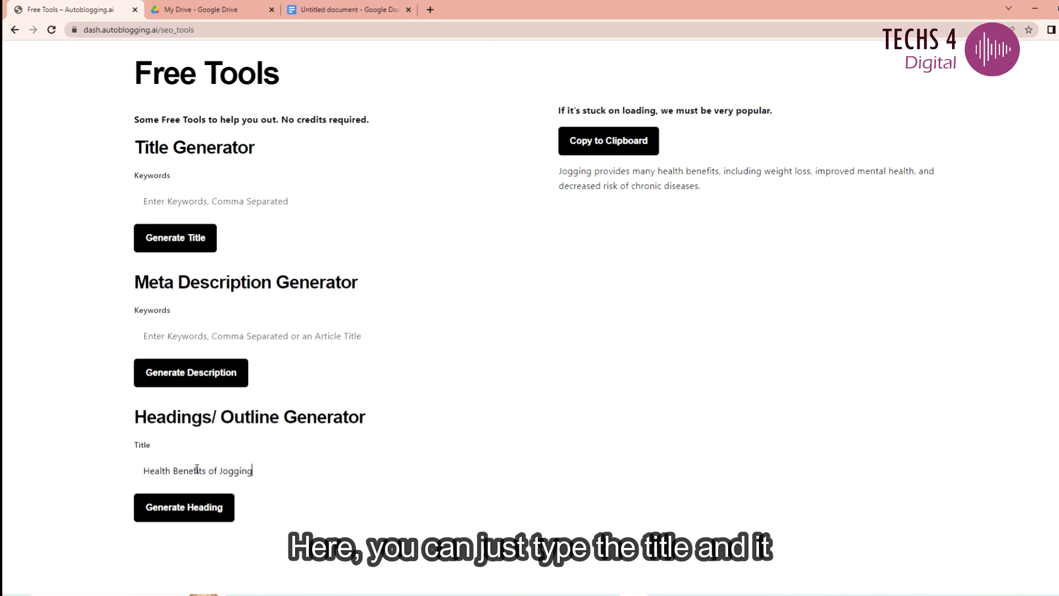
click(199, 510)
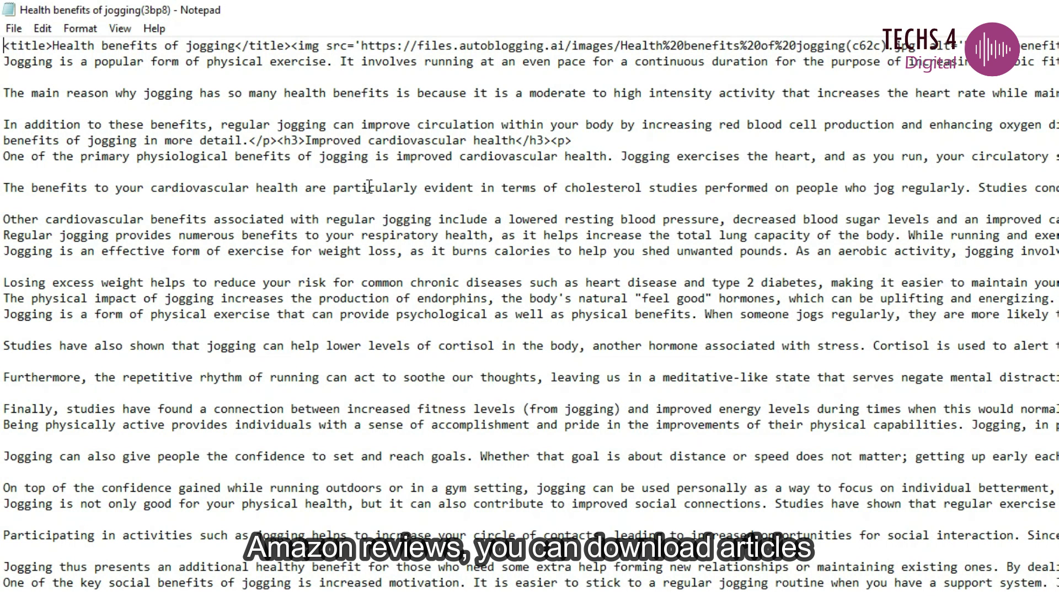
Step: Highlight the opening title, image and paragraph tags in Notepad, then clear the selection
drag(3, 45, 889, 66)
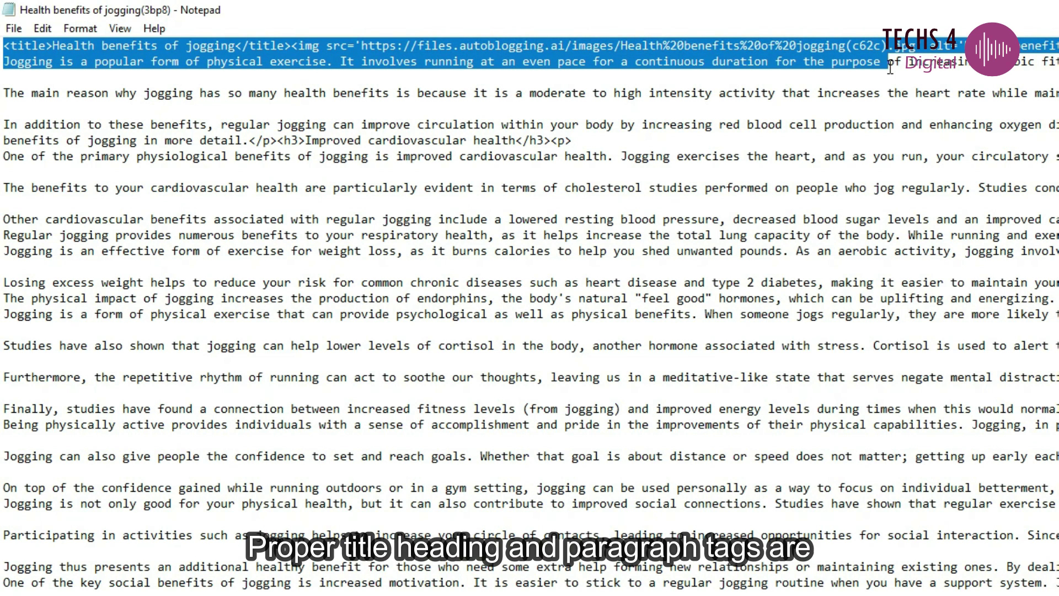
mouse_move(890, 67)
mouse_down()
mouse_move(898, 157)
mouse_move(898, 145)
mouse_up()
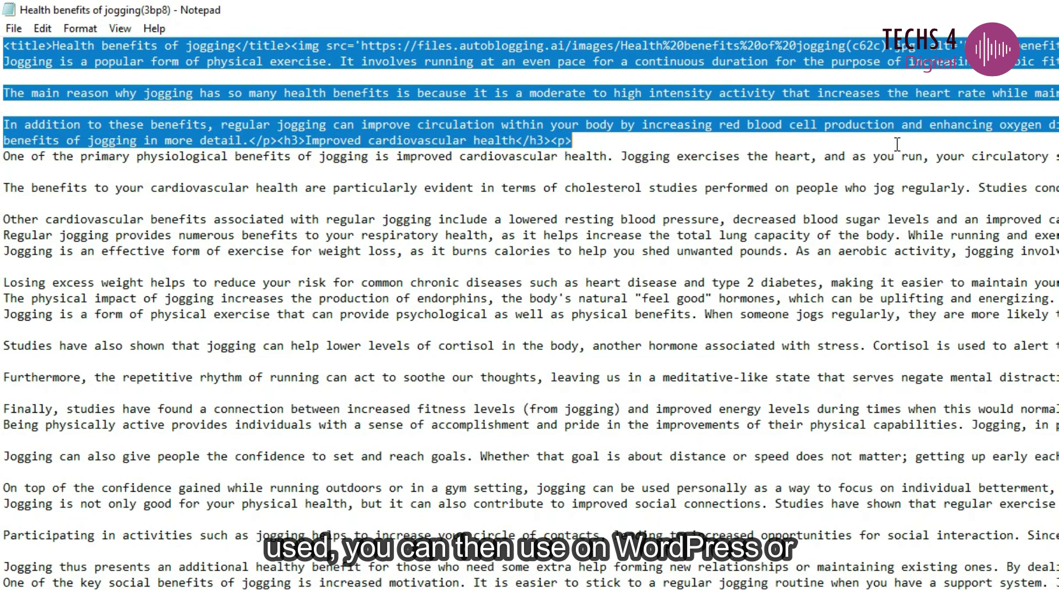
click(865, 386)
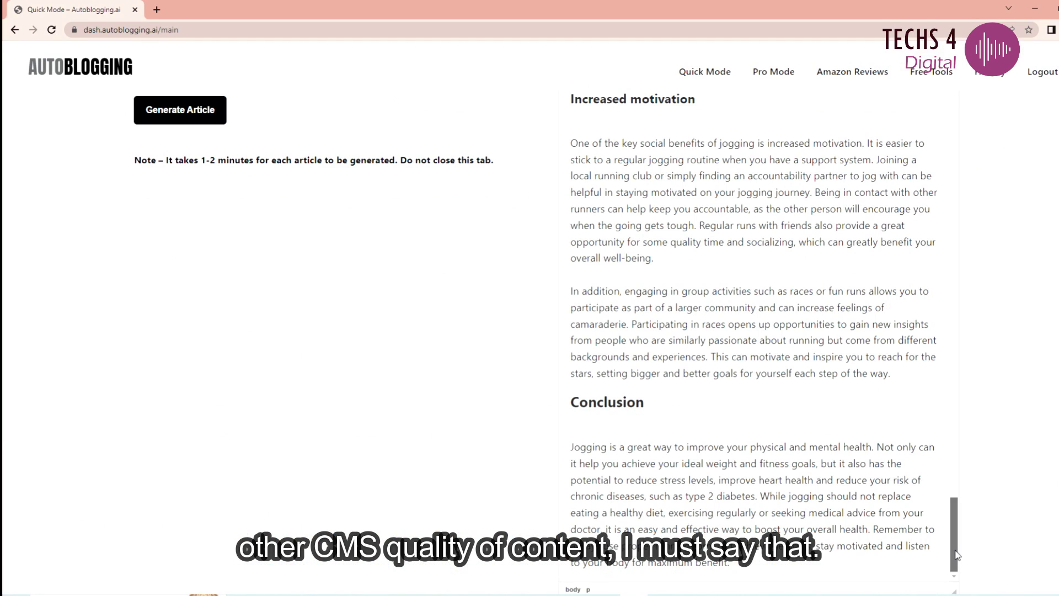
drag(951, 524, 961, 90)
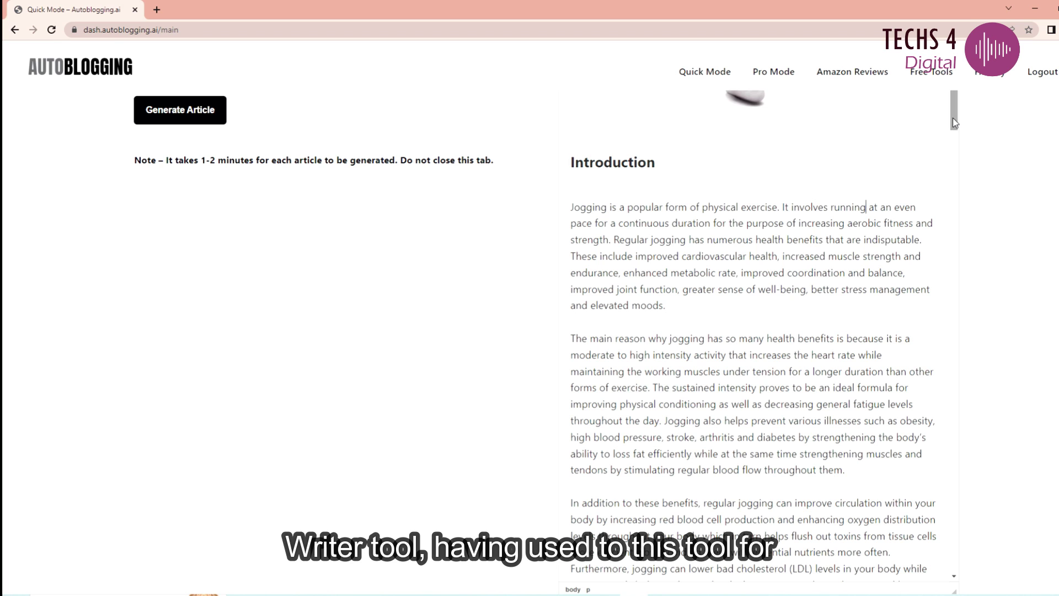
drag(953, 118, 958, 140)
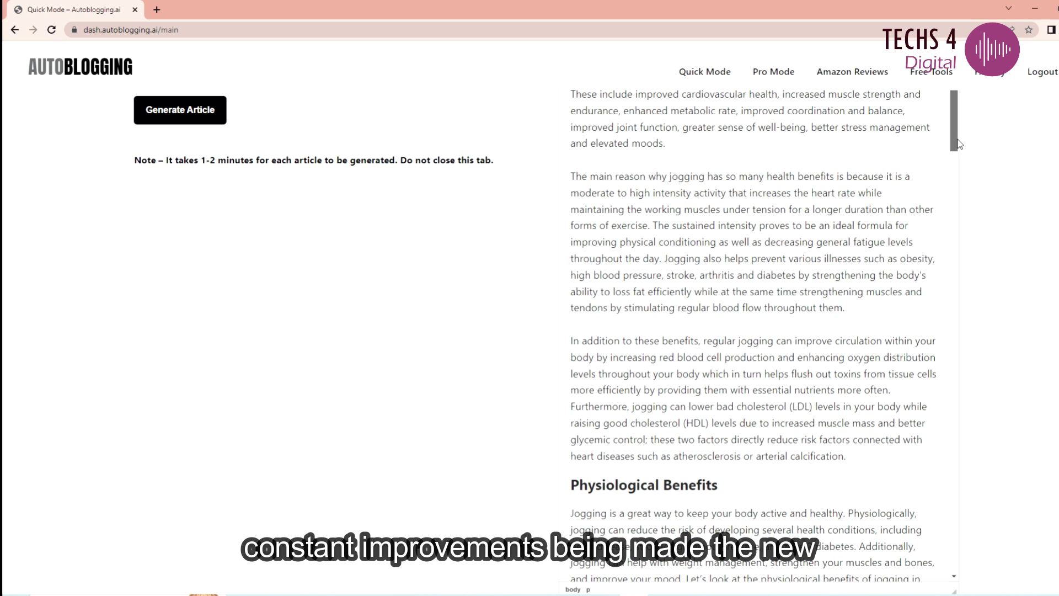
drag(959, 144, 960, 148)
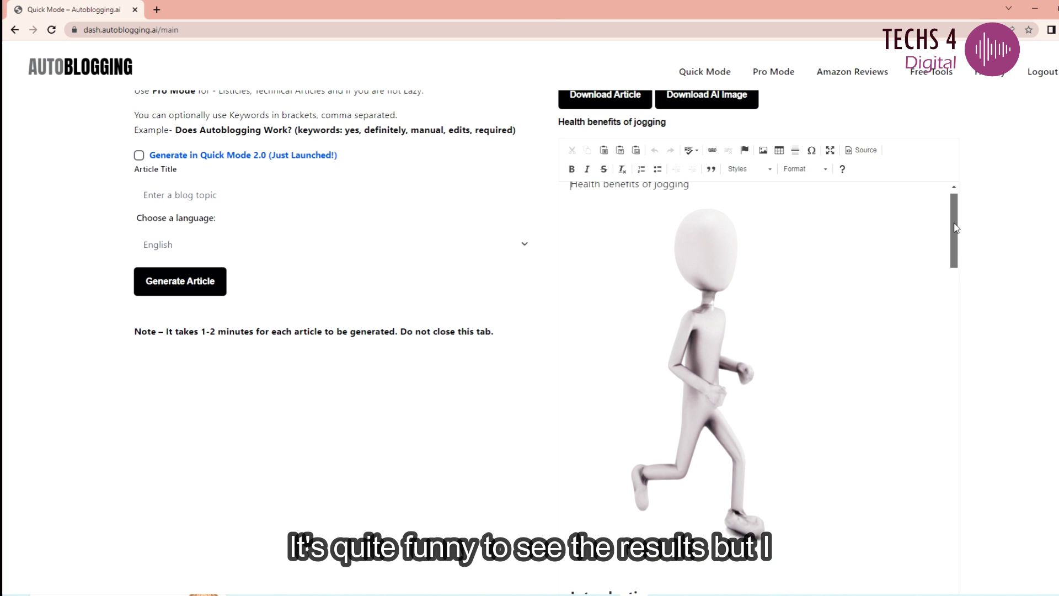
drag(956, 227, 946, 345)
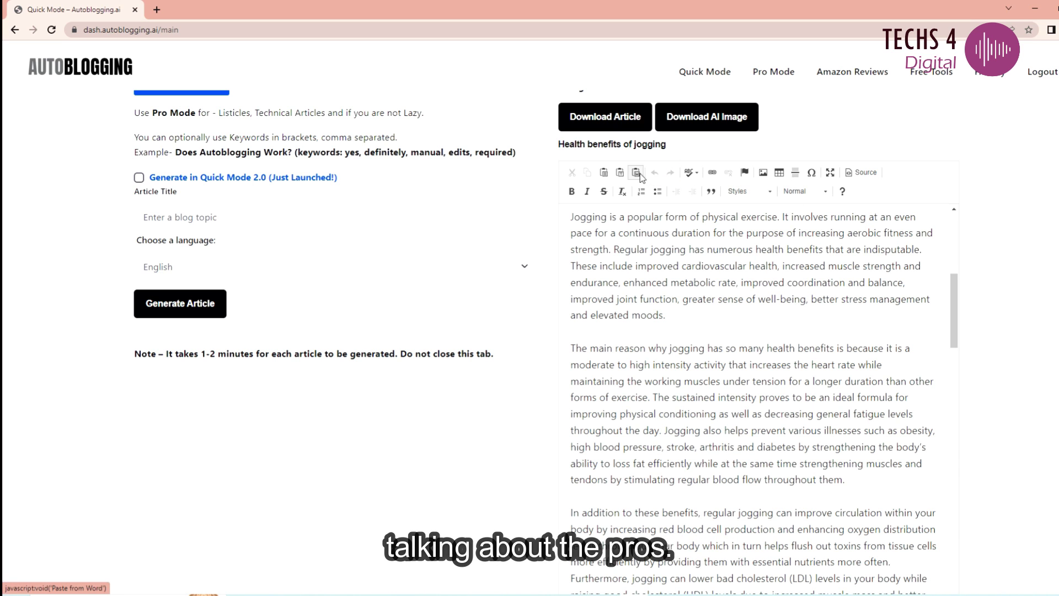
Step: Complete the Article Title as 'Health benefits of jogging'
text(alt)
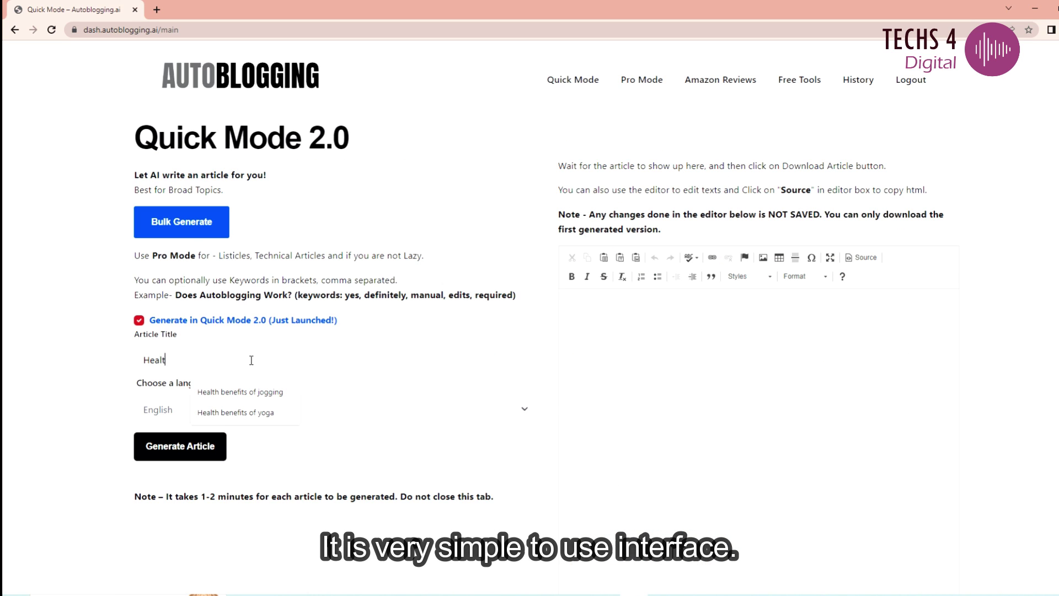
text(h benef)
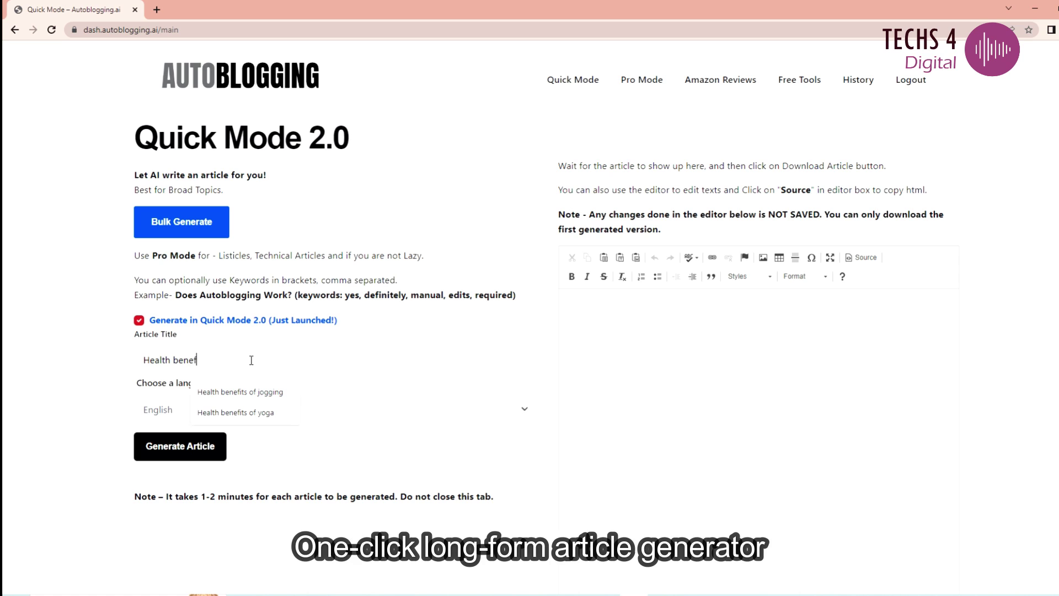
text(its of jo)
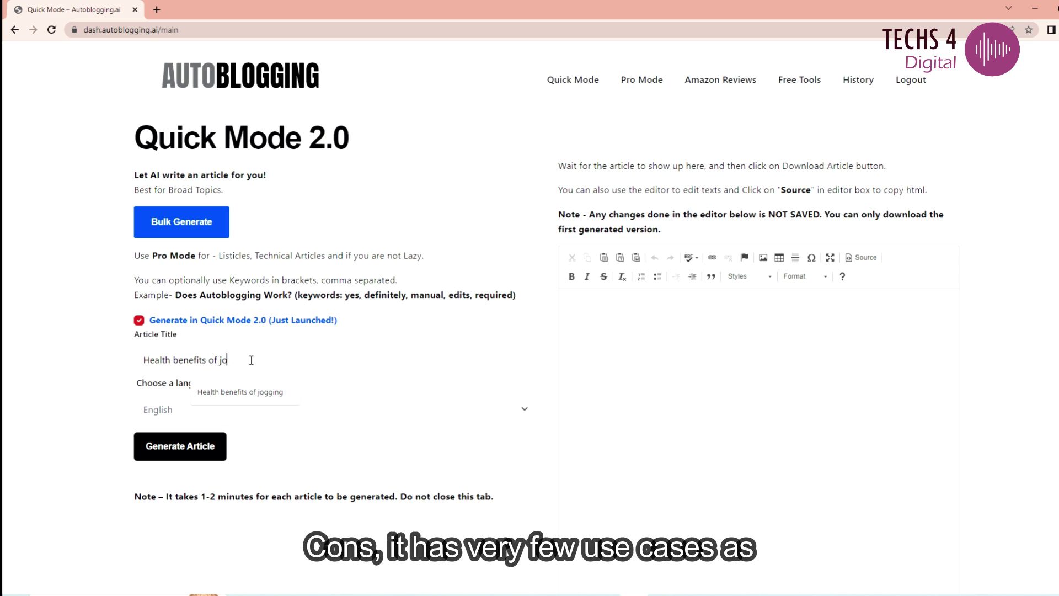
text(gging)
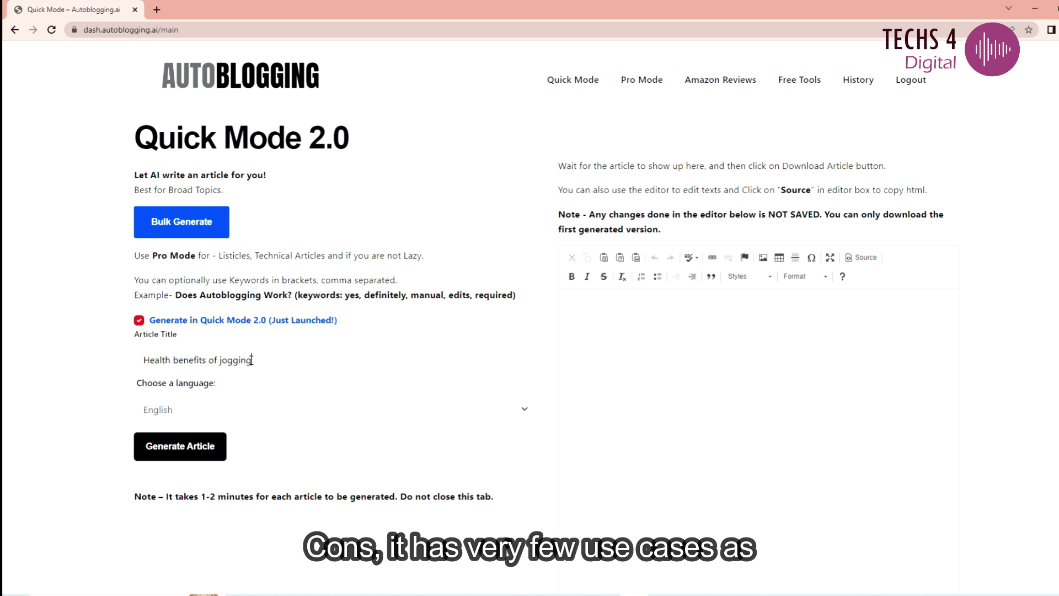